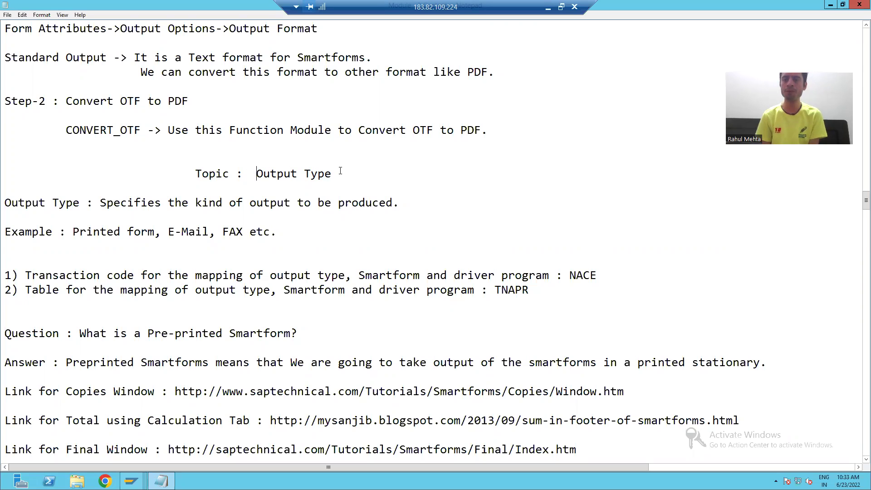
Step: Read the notes on the Output Type topic, including its definition and the examples of output kinds
left_click_drag(256, 174, 335, 171)
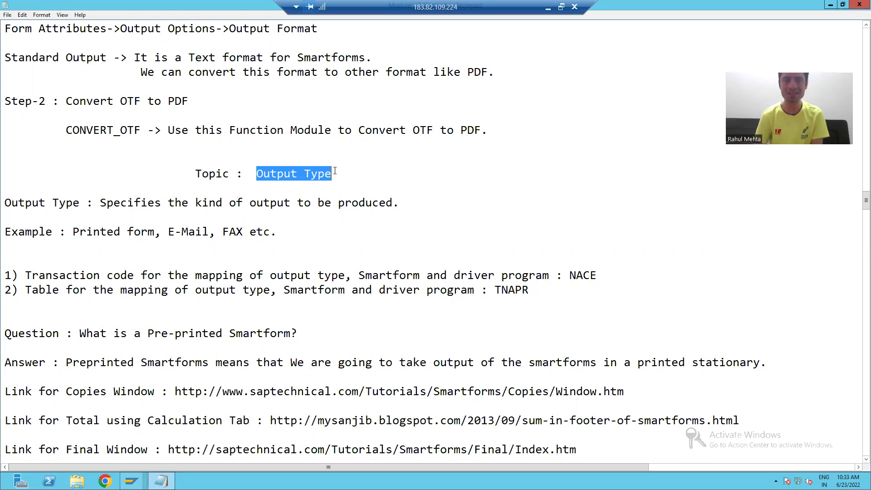
left_click_drag(200, 202, 257, 205)
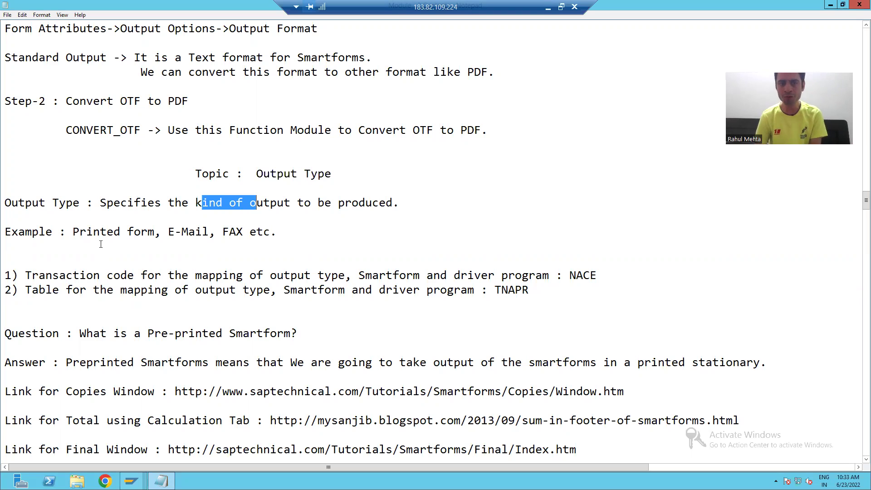
left_click(145, 229)
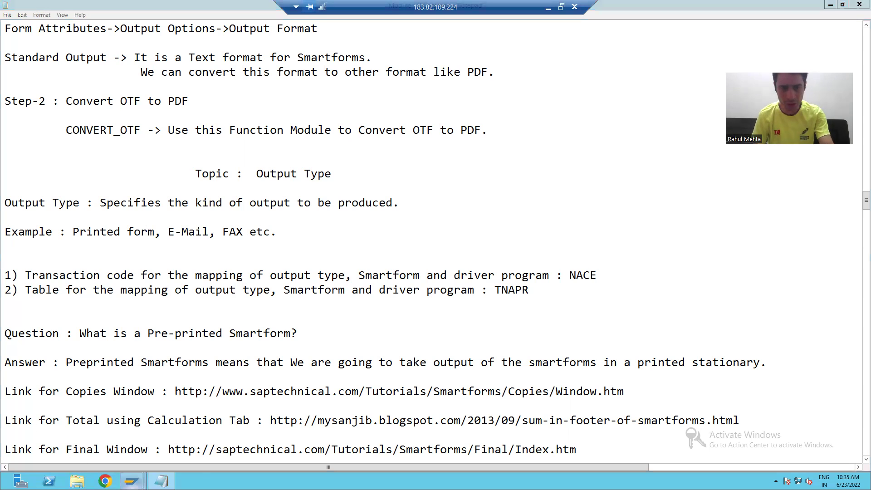
Step: Switch to SAP and go from the sales document display to the NACE transaction
mouse_move(131, 481)
left_click(255, 448)
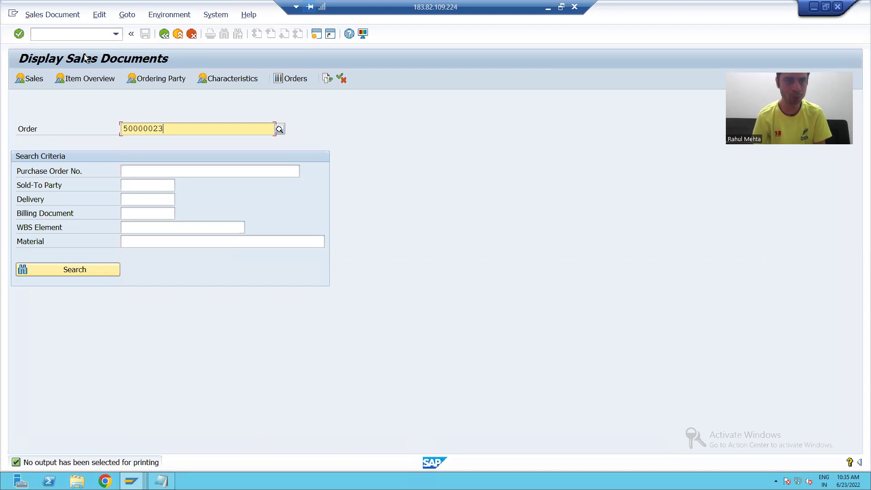
left_click(83, 34)
type("/")
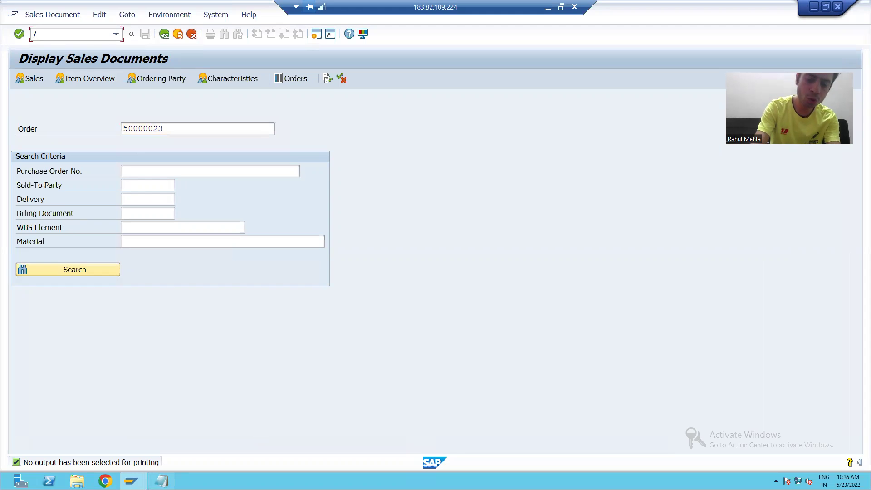
type("nnace")
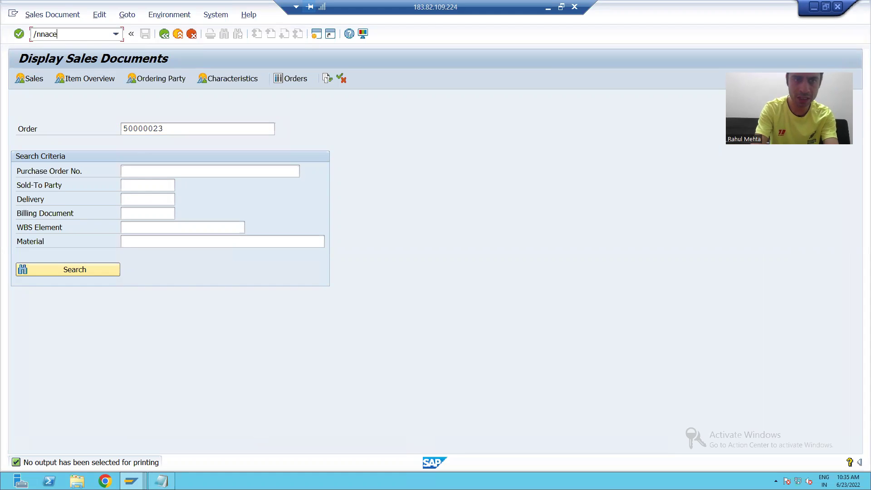
key("Return")
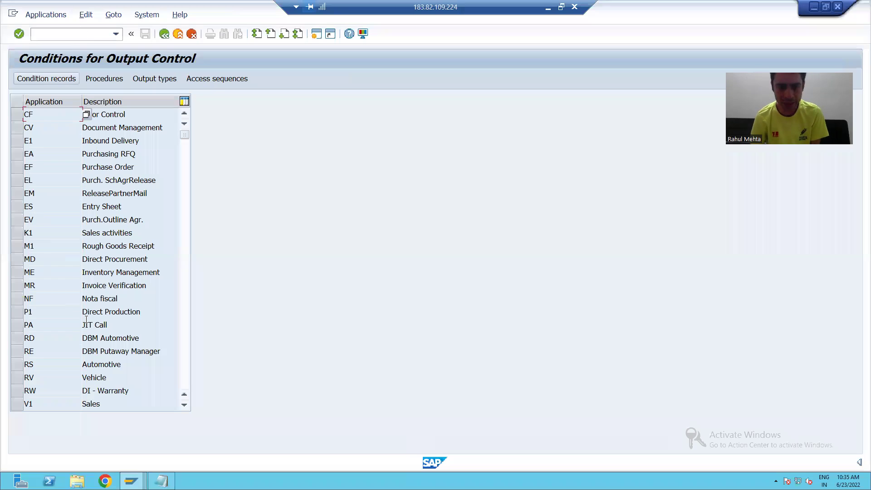
Step: Check the notes on the transaction code that maps output type, Smartform and driver program, and return to SAP
left_click(162, 481)
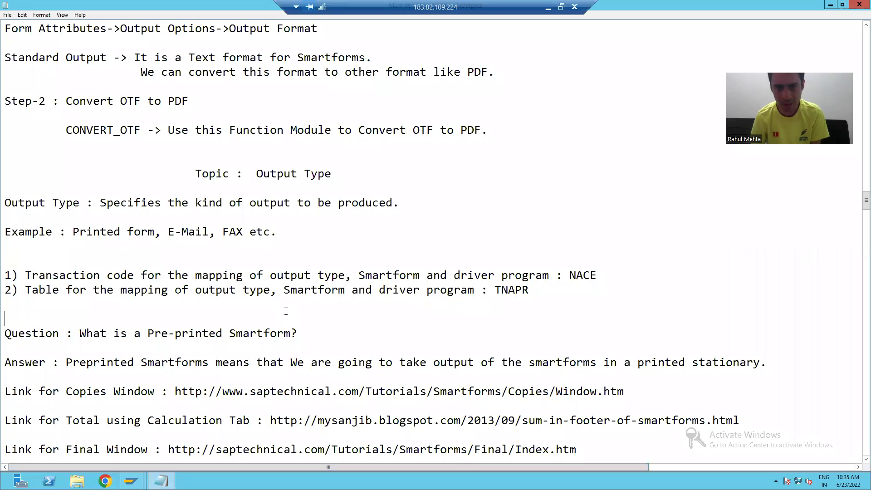
left_click(297, 276)
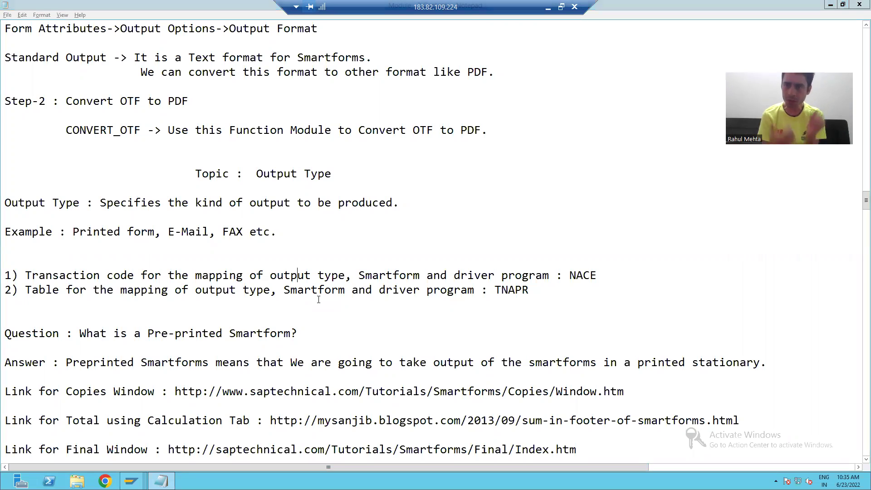
key("alt+Tab")
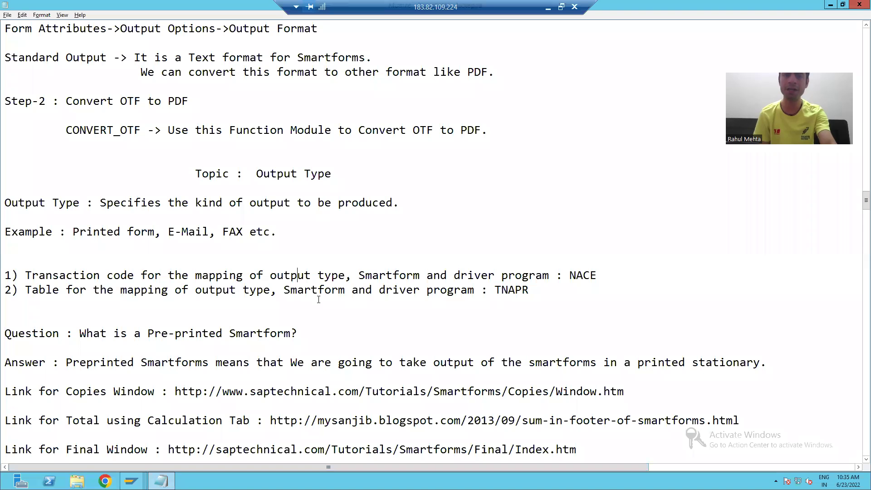
key("alt+Tab")
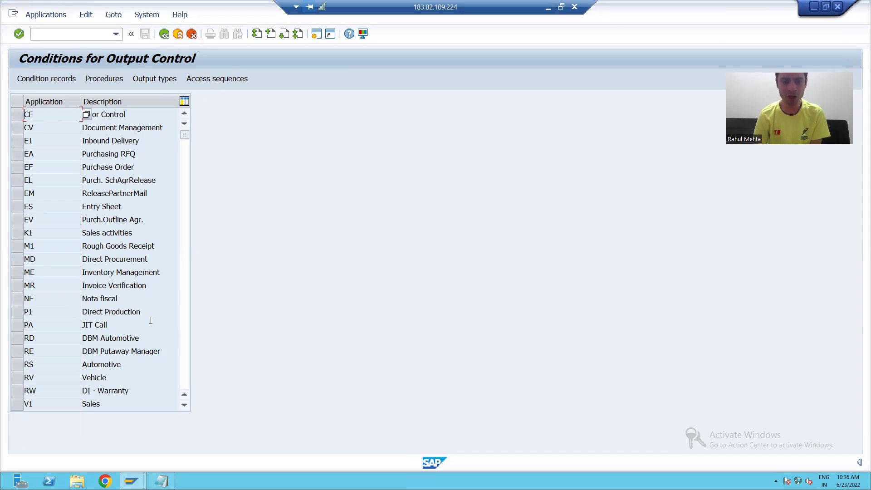
Step: Select application V1 (Sales) and open its output types in change mode
scroll(150, 320, "down", 1)
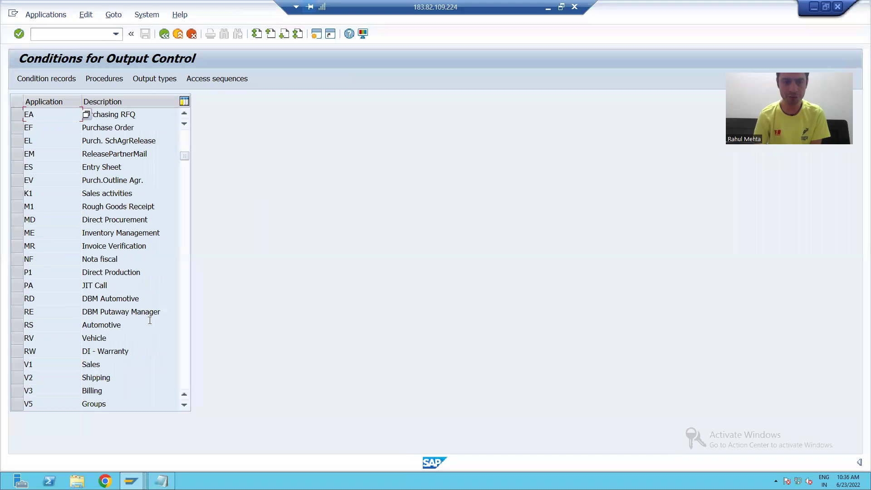
left_click(19, 367)
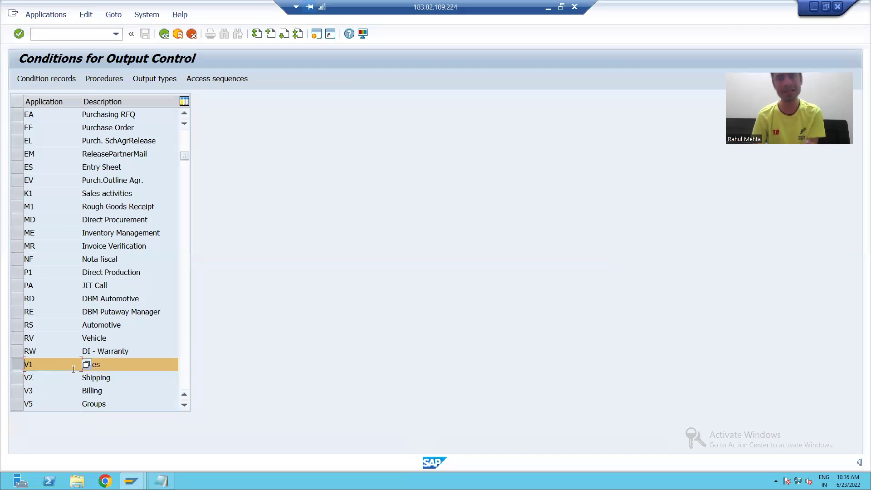
left_click(168, 78)
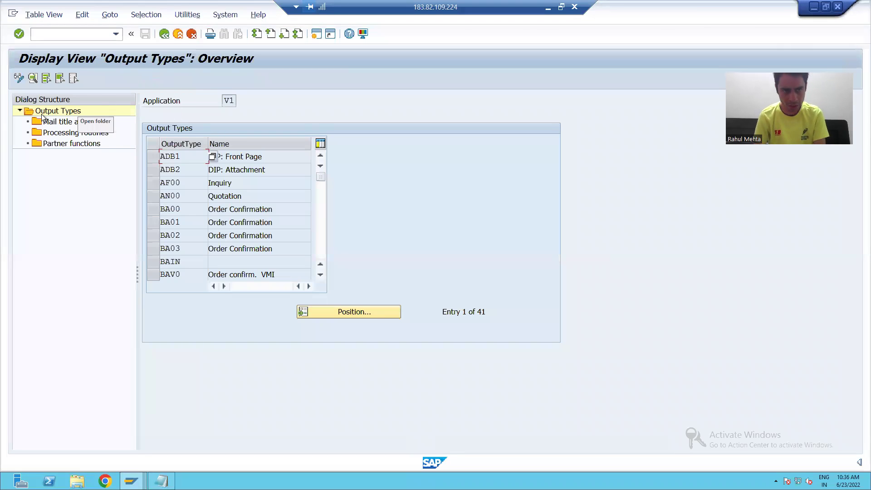
left_click(18, 80)
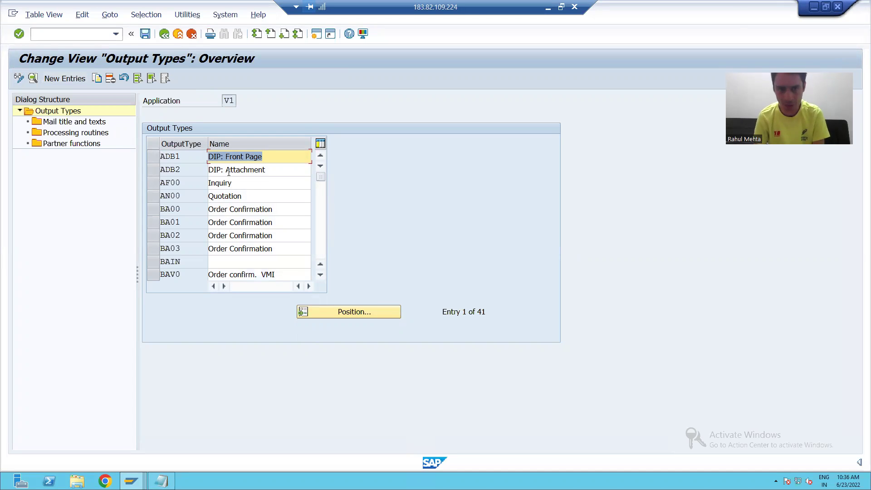
Step: Create a new output type ZORD for Sales and save it with the proposed customizing request
scroll(234, 199, "down", 9)
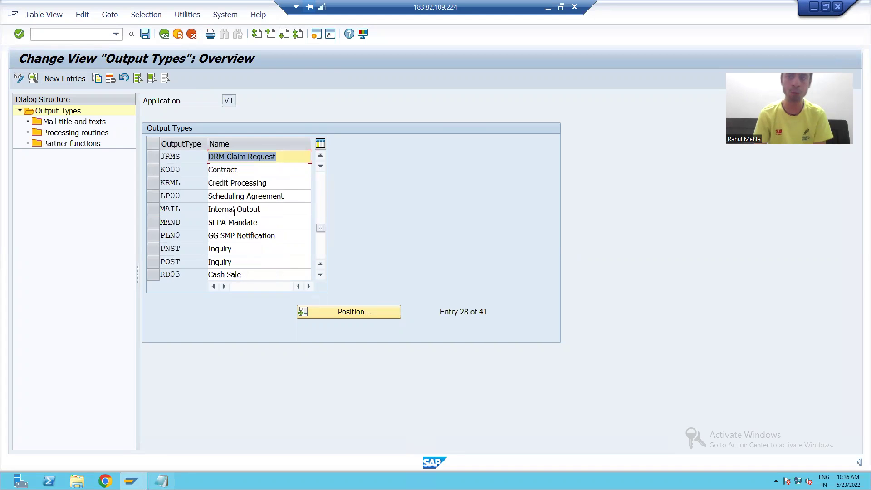
left_click(72, 80)
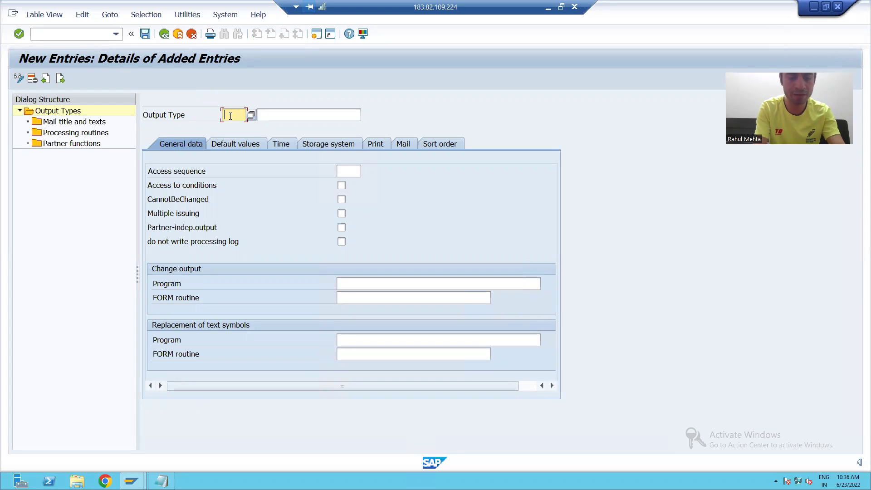
type("ZPRD")
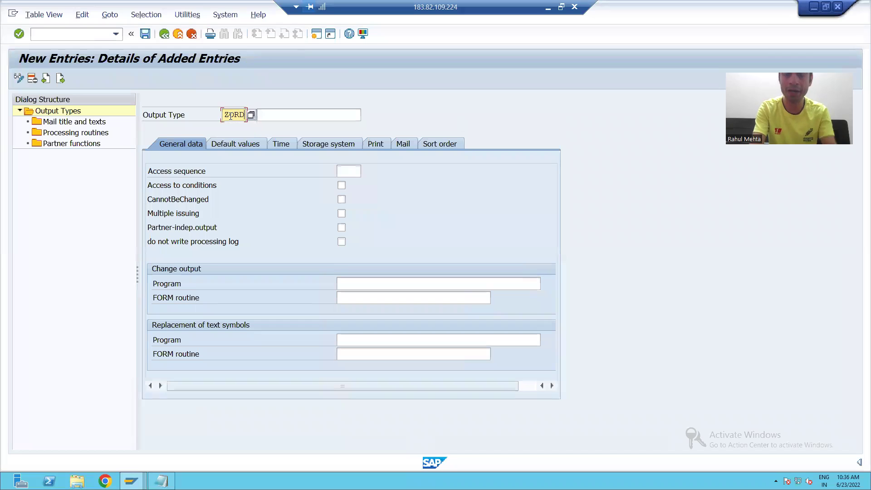
key("Return")
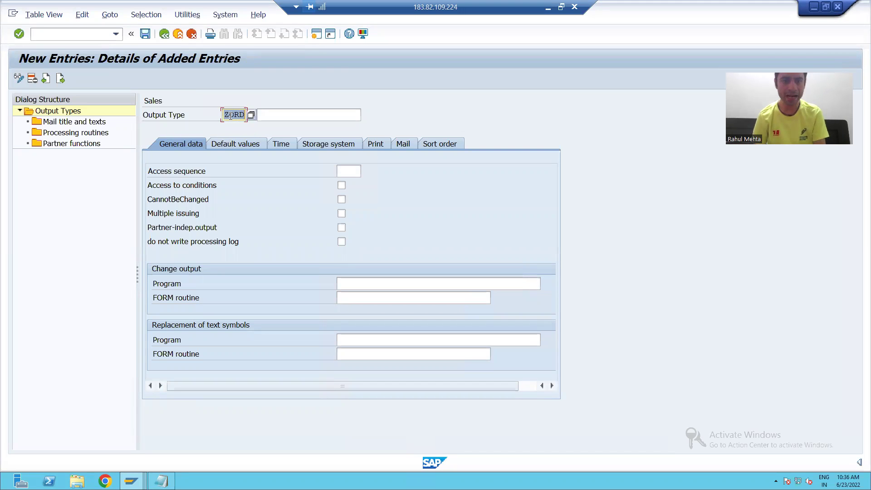
left_click(146, 35)
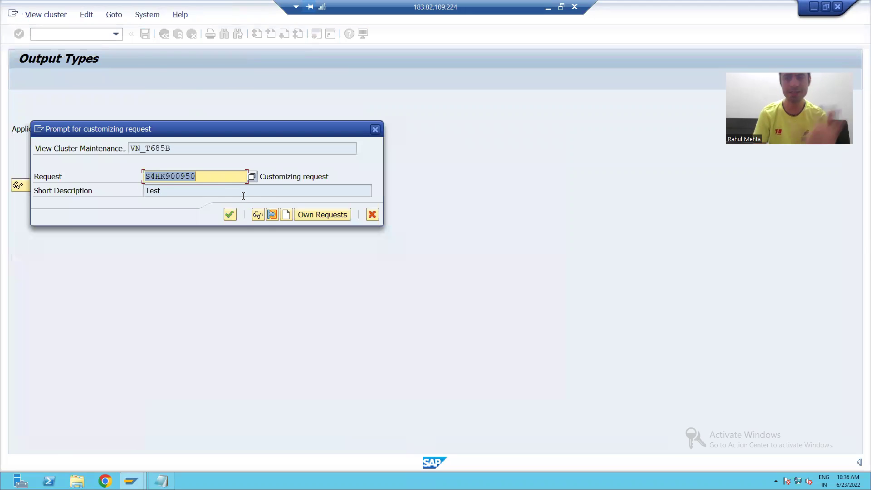
left_click(231, 217)
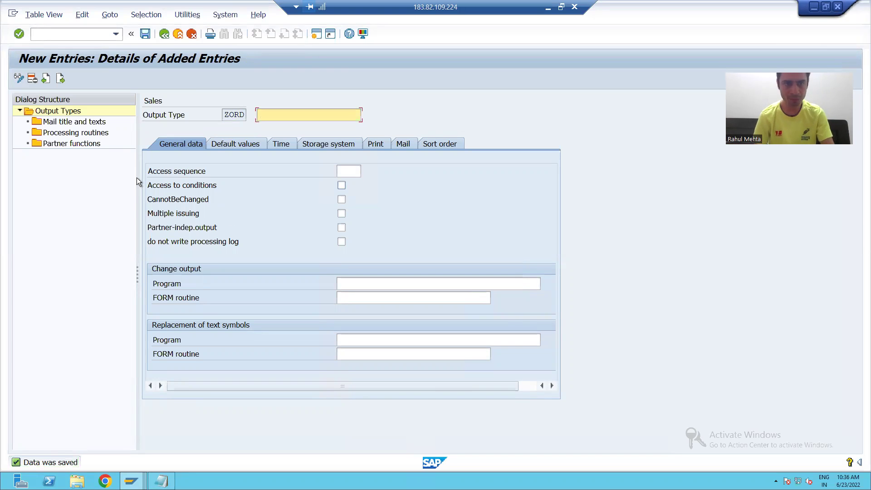
Step: Add a new processing routines entry for output type ZORD with Print output as the transmission medium
left_click(234, 114)
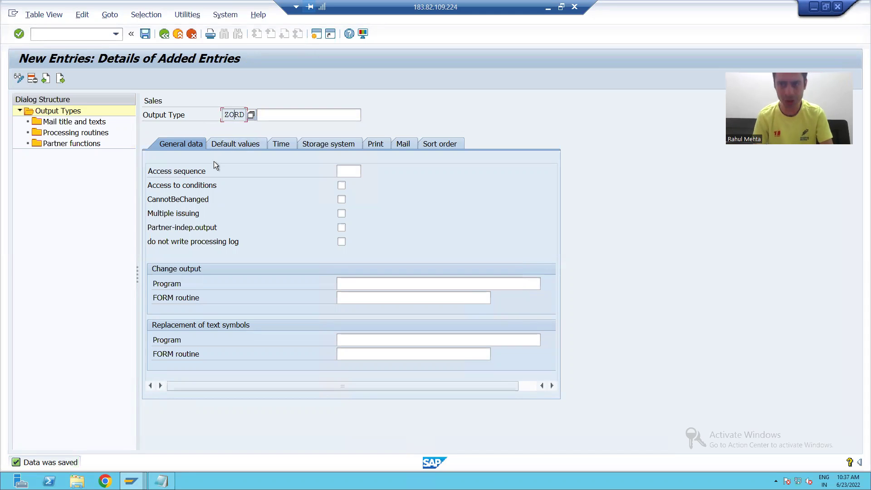
double_click(68, 133)
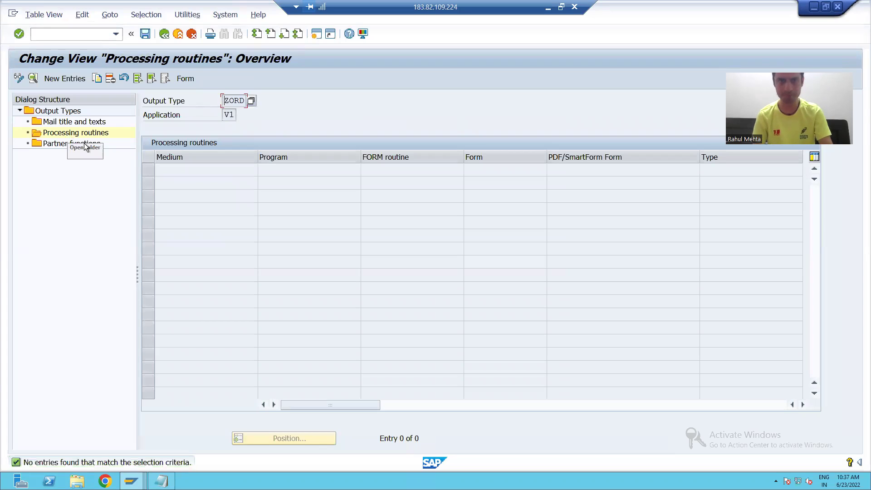
left_click(66, 80)
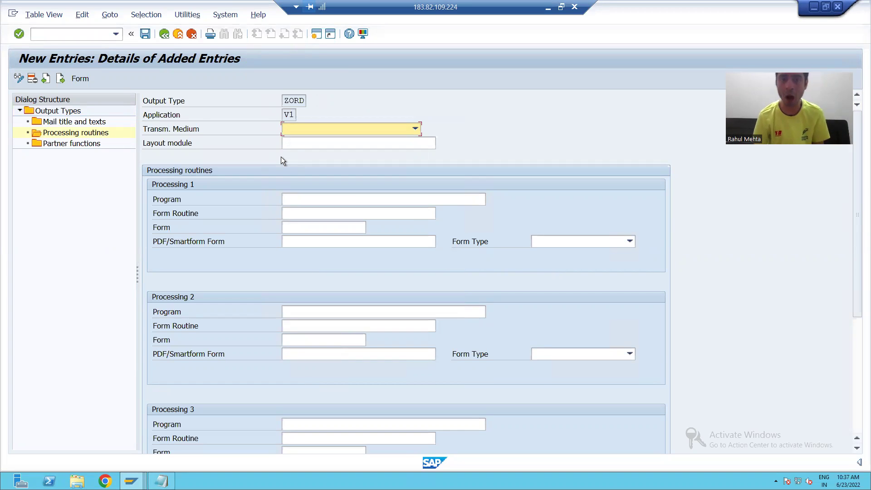
left_click(414, 129)
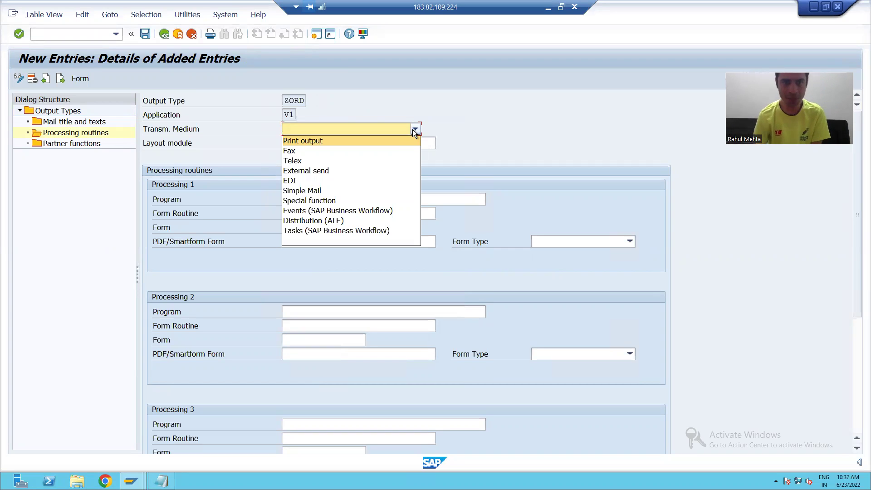
left_click(326, 140)
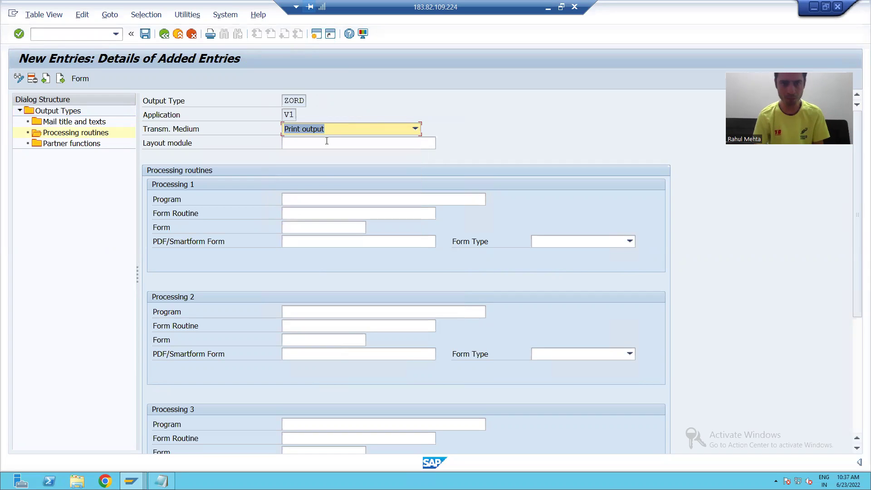
Step: Copy the program name ZSF_DRIVER_PROGRAM_28 from the ABAP Editor in a separate session and enter it as the Processing 1 program
left_click(312, 197)
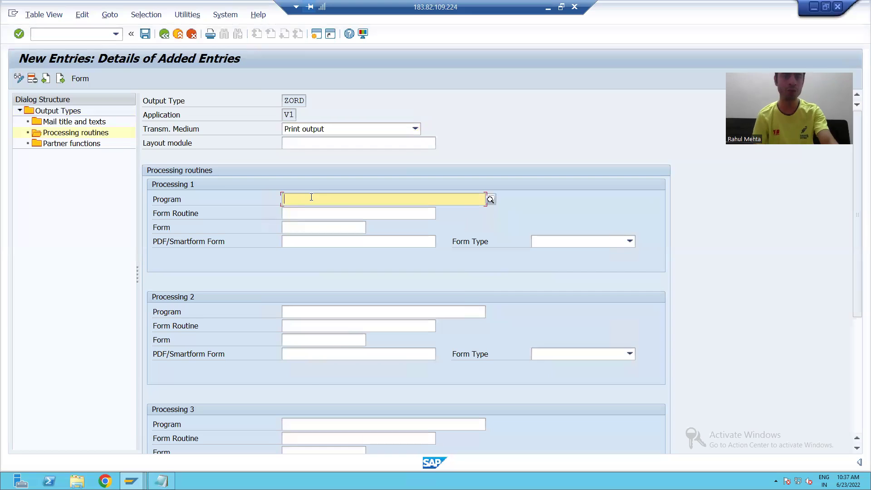
left_click(77, 36)
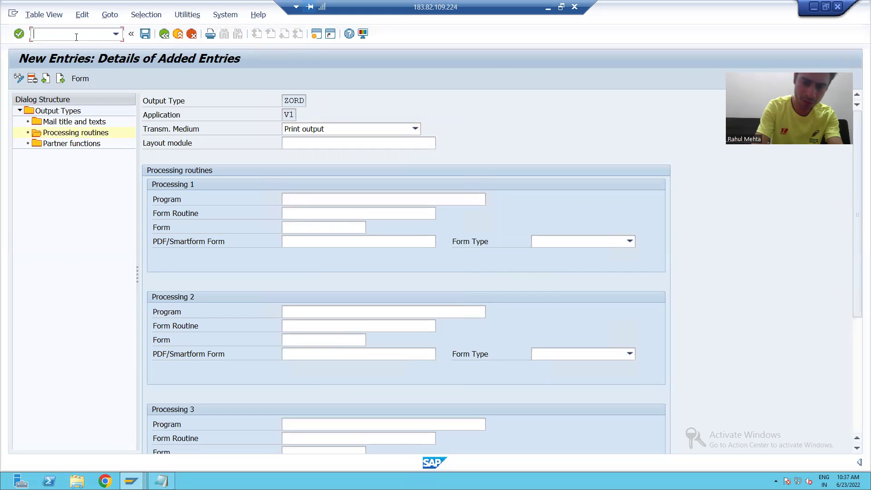
type("/nse78")
key("Return")
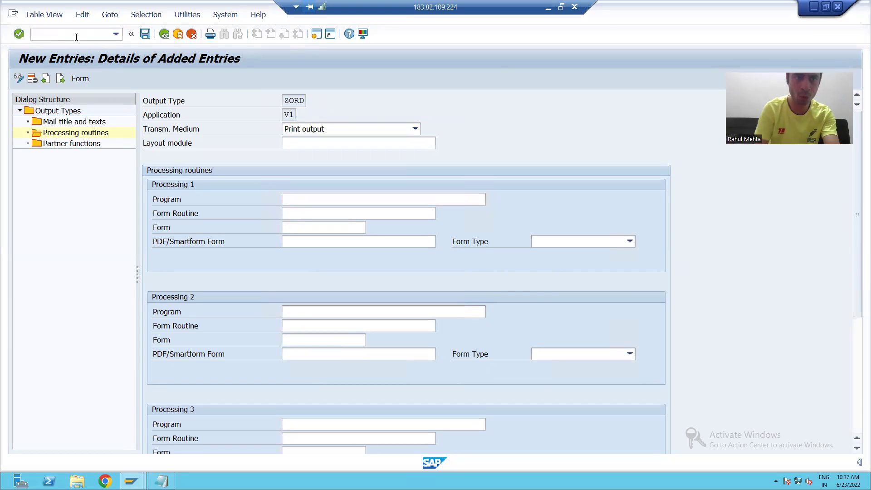
left_click(109, 129)
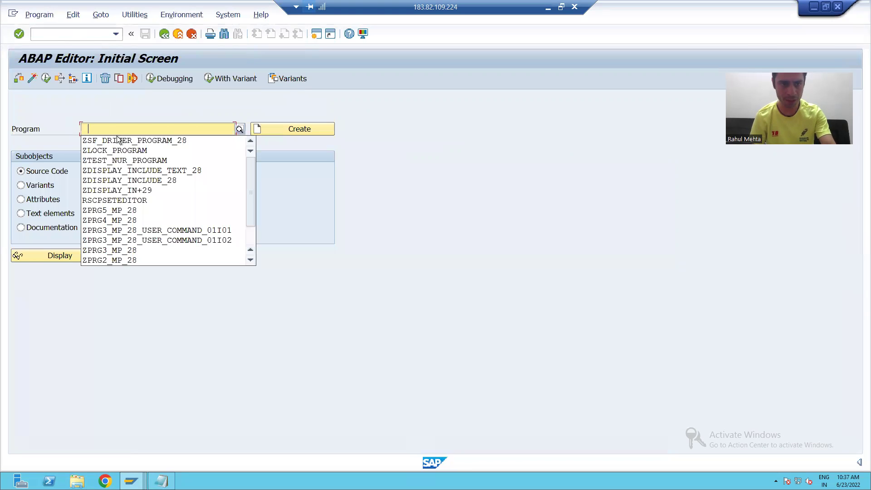
left_click(116, 138)
double_click(142, 129)
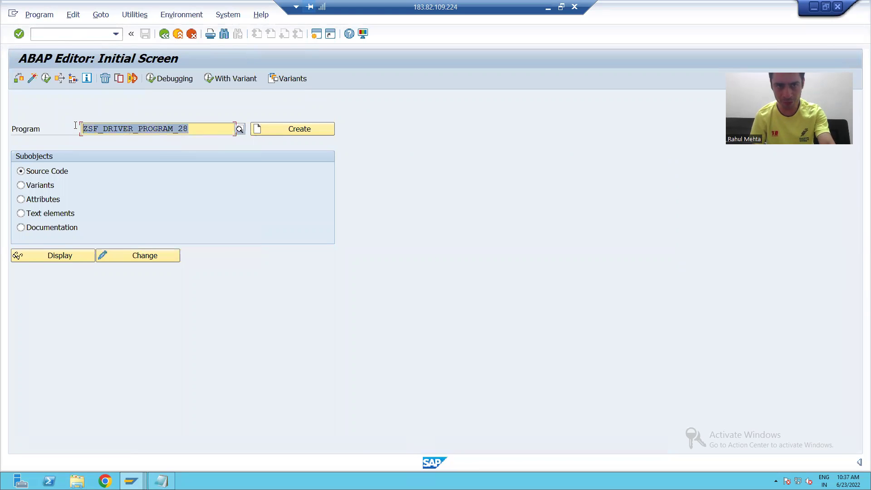
key("ctrl+c")
key("F3")
key("ctrl+v")
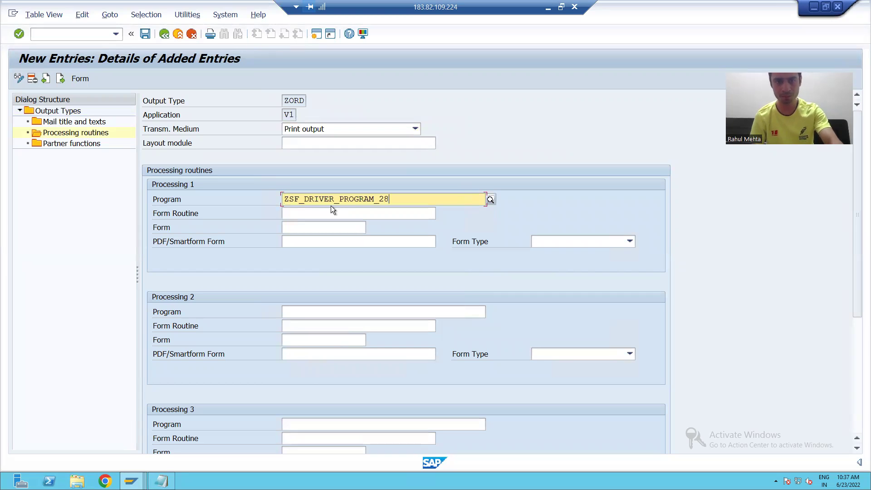
Step: Open the Smart Forms transaction (SMARTFORMS) in a new session from the ABAP Editor session
left_click(299, 237)
key("alt+Tab")
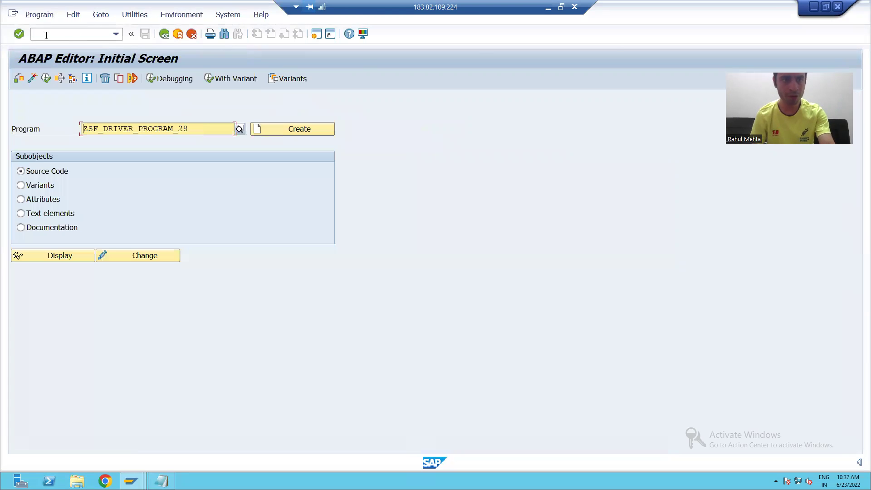
type("/osm")
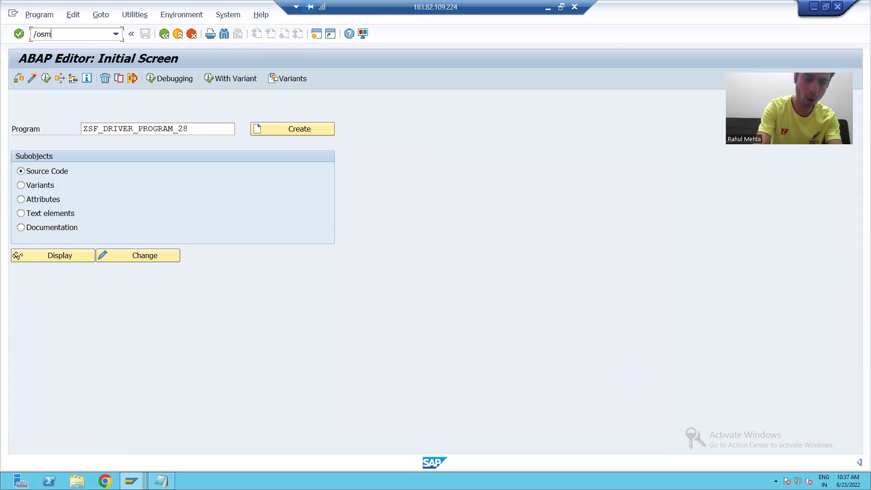
type("artforms")
key("Return")
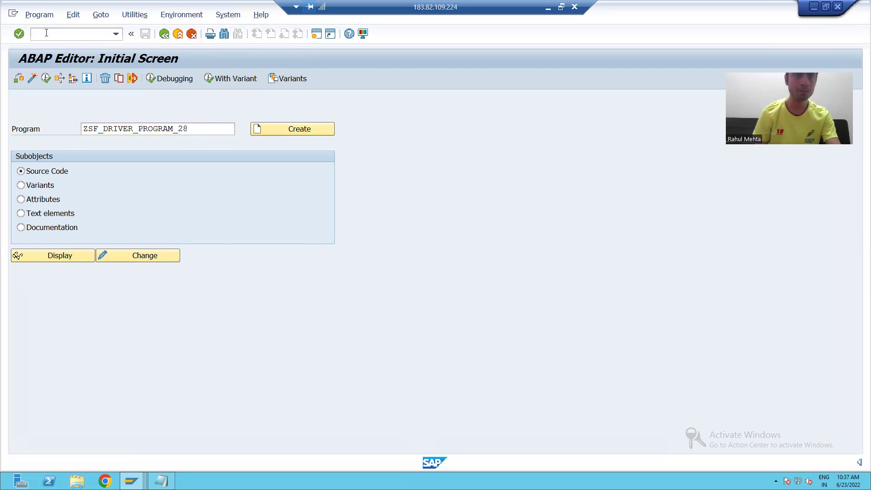
Step: Copy the form name ZSF_ORDER_28 from Smart Forms and enter it as the Processing 1 PDF/Smartform form of output type ZORD
left_click(181, 114)
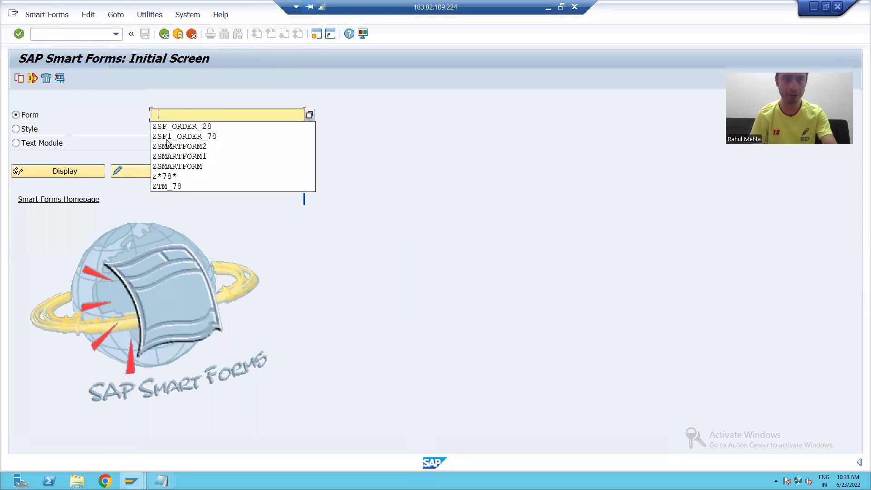
left_click(170, 126)
left_click_drag(213, 115, 140, 124)
key("alt+Tab")
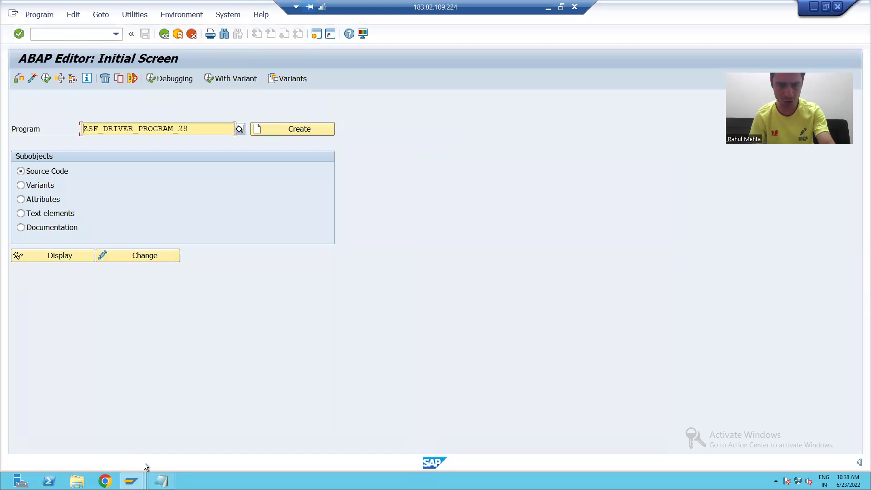
mouse_move(131, 480)
left_click(271, 432)
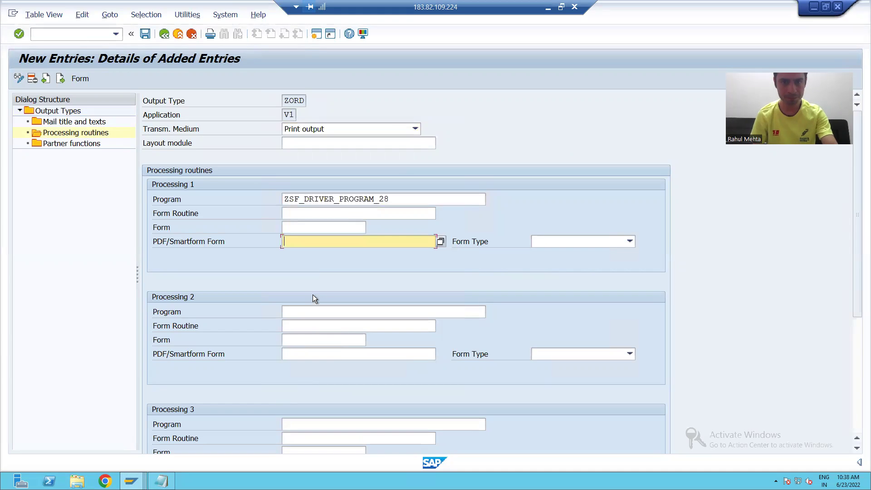
key("ctrl+v")
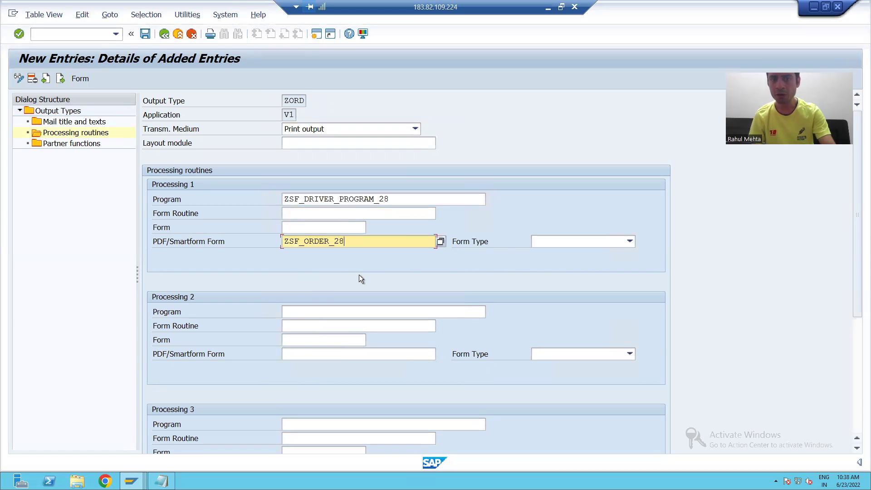
Step: Set the Processing 1 form type to SmartForm, save the print output entry and return to the processing routines overview
left_click(538, 242)
left_click(548, 255)
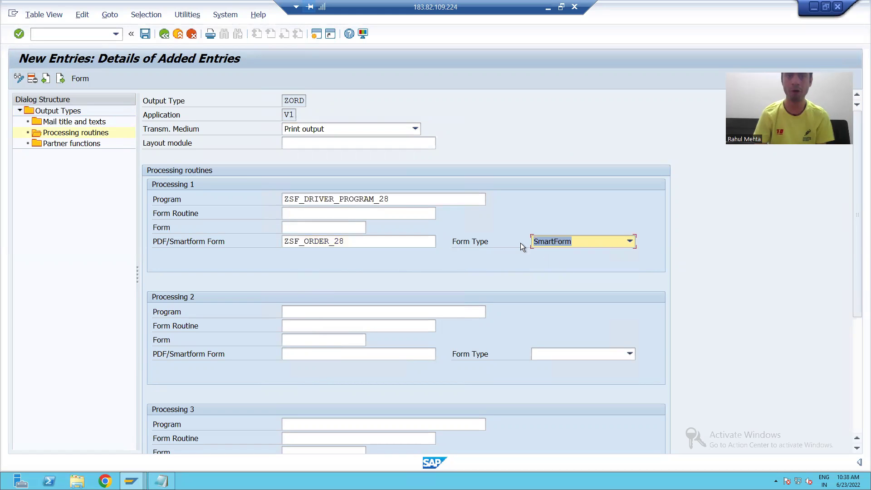
left_click(146, 35)
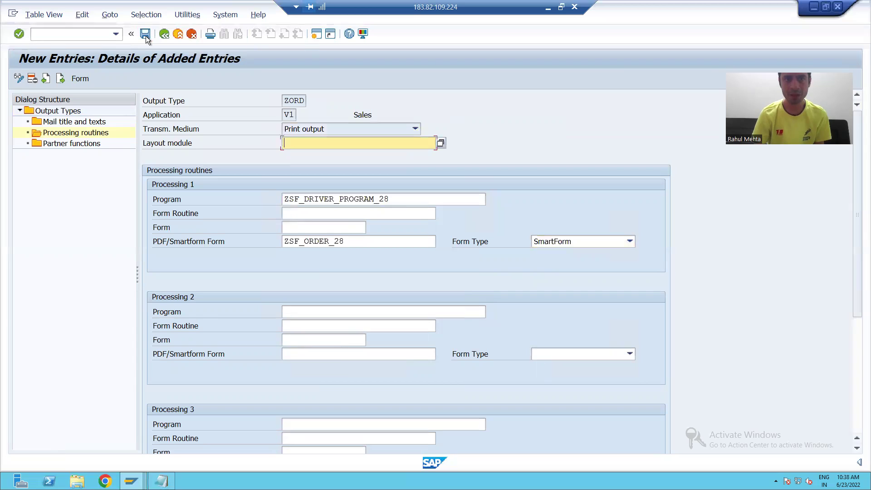
left_click(305, 100)
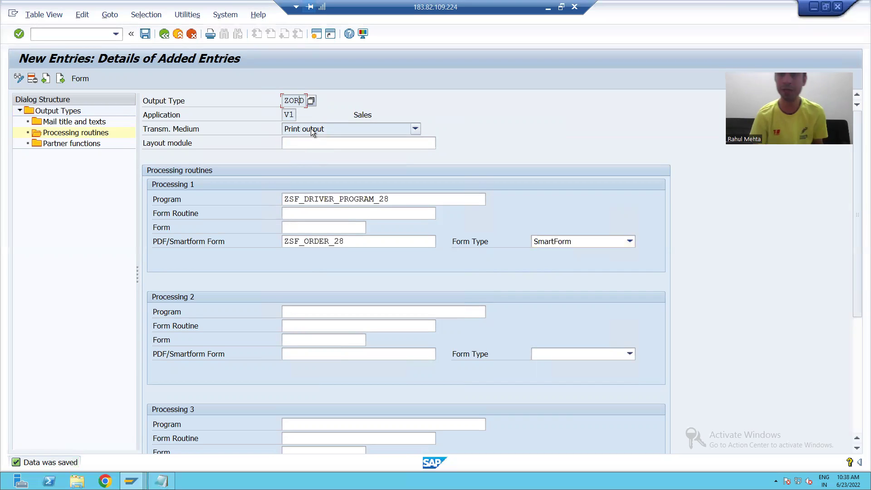
double_click(85, 134)
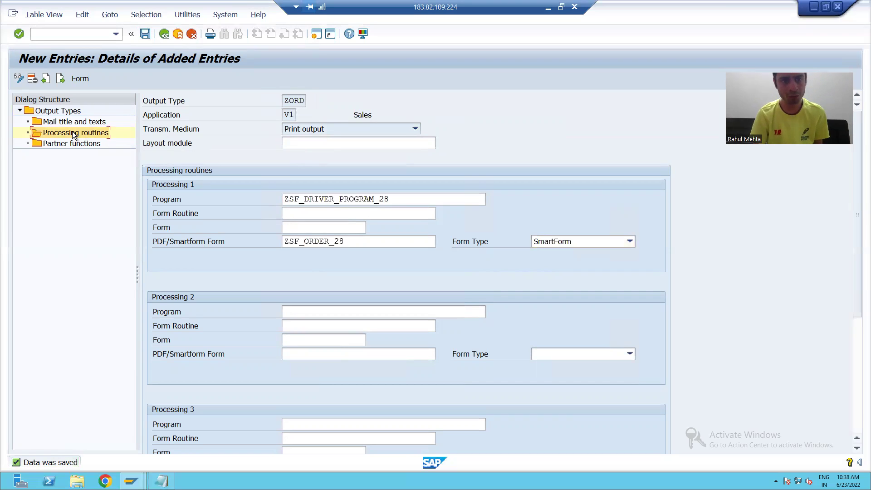
left_click(164, 34)
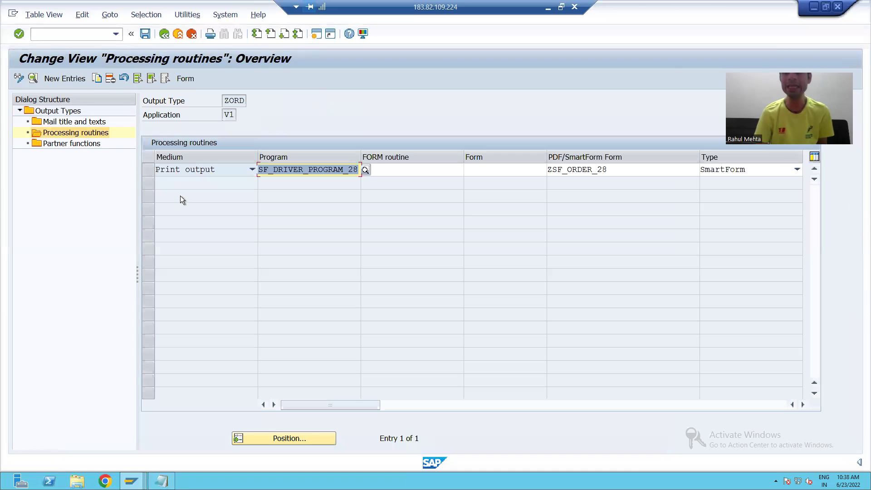
Step: Add a new processing routines entry for ZORD with Simple Mail as transmission medium and ZSF_DRIVER_PROGRAM_28 as the Processing 1 program
left_click(76, 80)
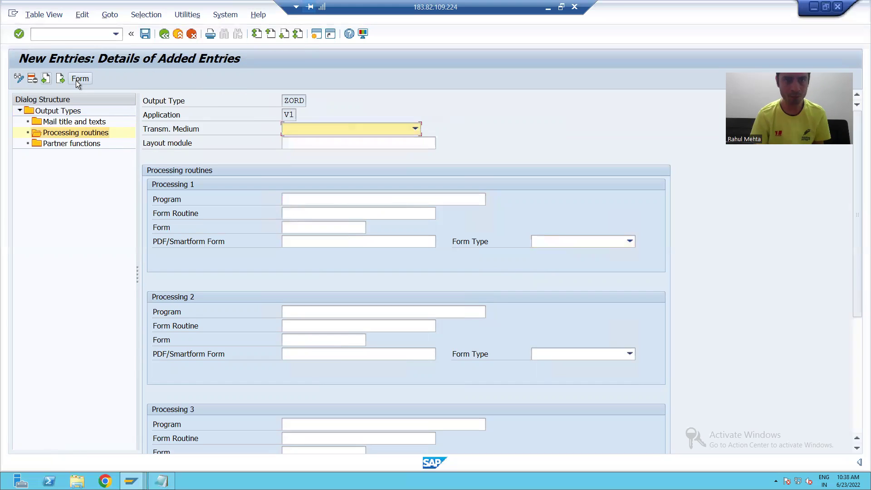
left_click(415, 129)
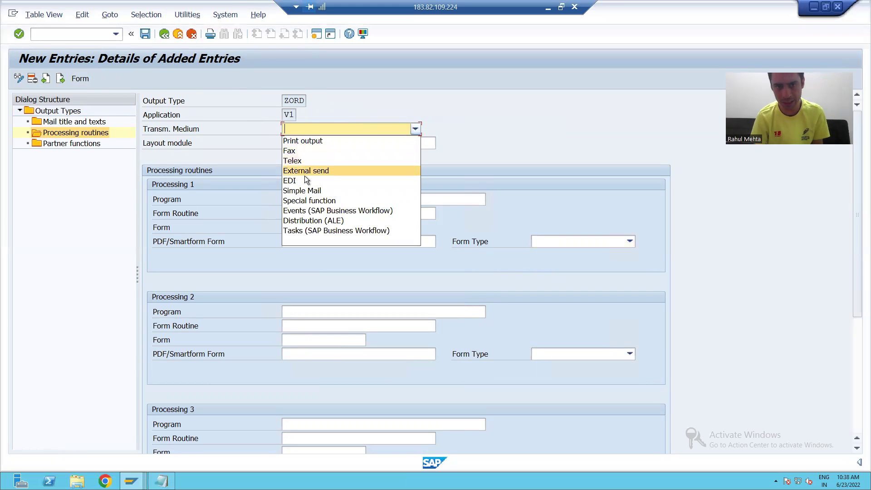
left_click(307, 192)
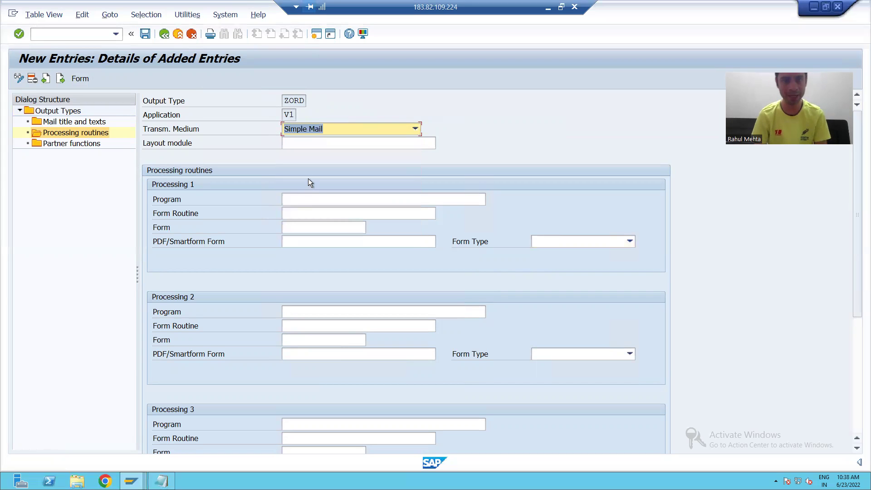
left_click(303, 201)
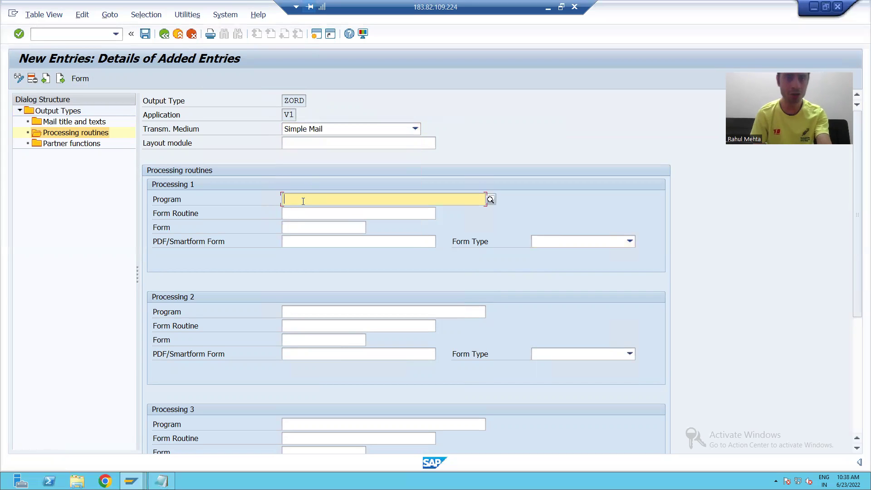
left_click(303, 201)
left_click(304, 211)
Step: Assign form ZSF_ORDER_28 with form type SmartForm to the Simple Mail entry, save it and return to the overview
left_click(312, 241)
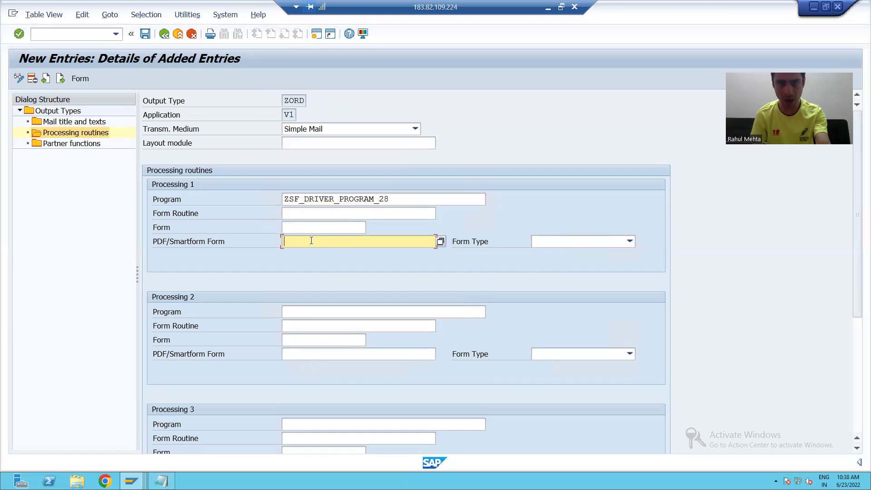
left_click(312, 241)
left_click(311, 252)
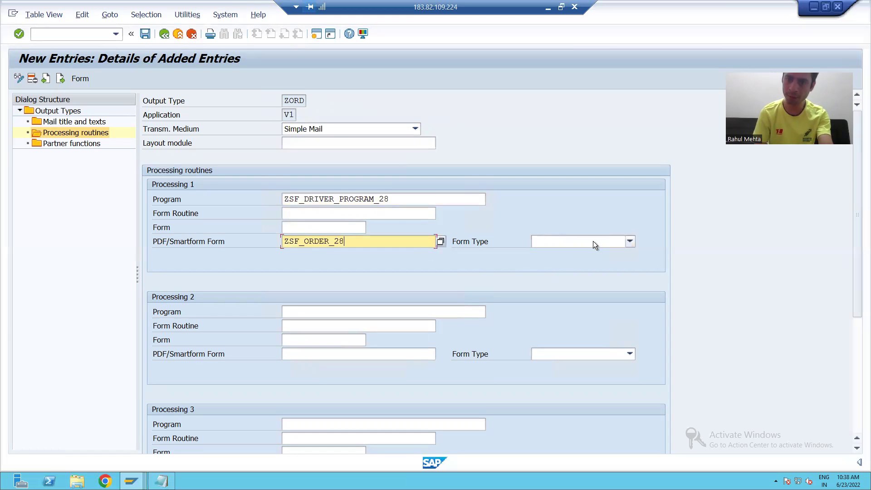
left_click(592, 242)
left_click(576, 257)
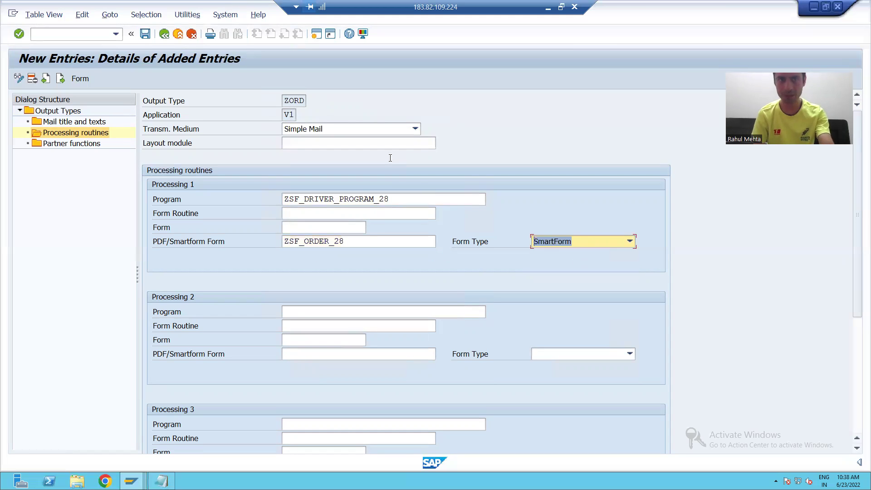
left_click(140, 37)
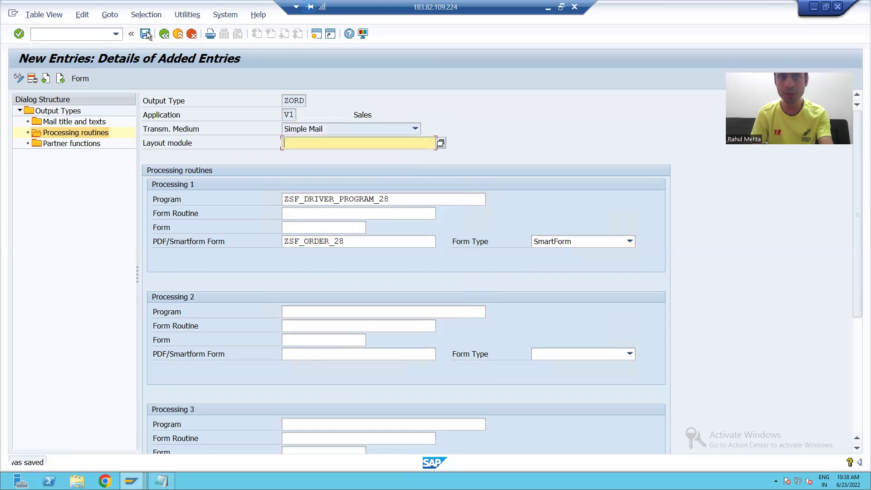
left_click(165, 36)
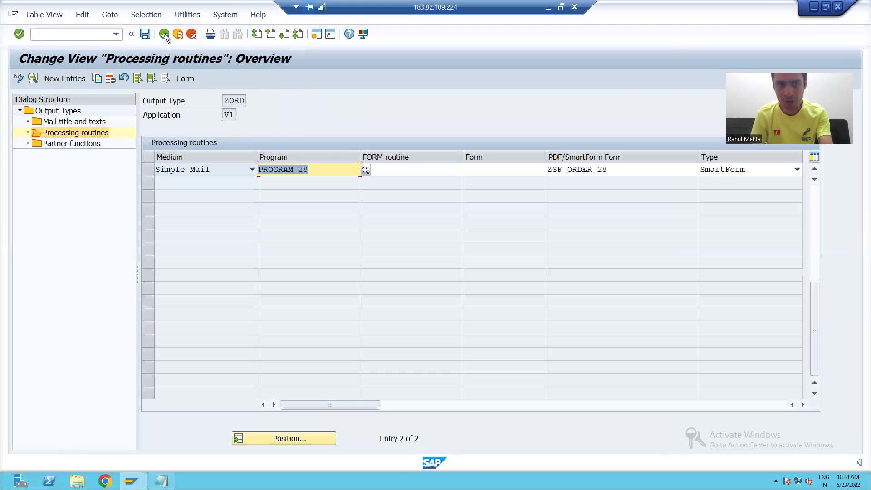
Step: Reopen the processing routines of output type ZORD and select the Print output and Simple Mail entries for review
left_click(229, 100)
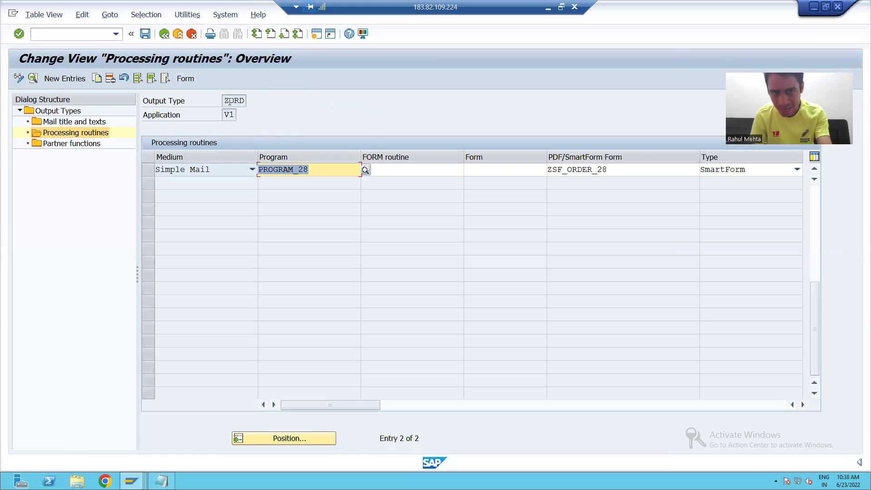
left_click(164, 37)
left_click(60, 132)
double_click(61, 132)
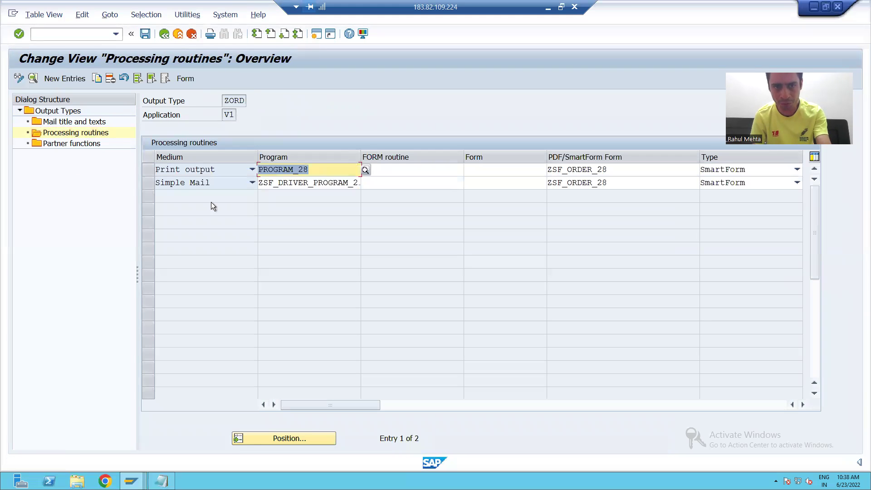
left_click(148, 170)
left_click(148, 183)
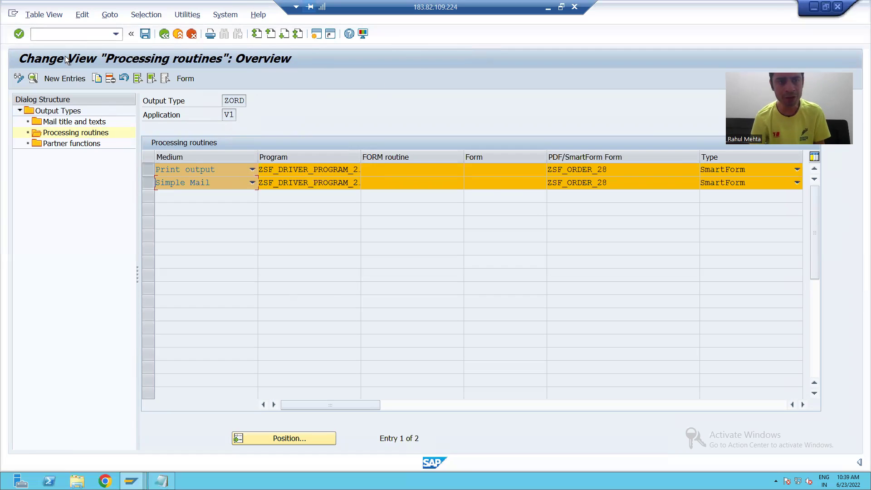
Step: Open the ABAP Dictionary (SE11) in a new session and look up the output type mapping table's name in the Notepad notes
left_click(59, 37)
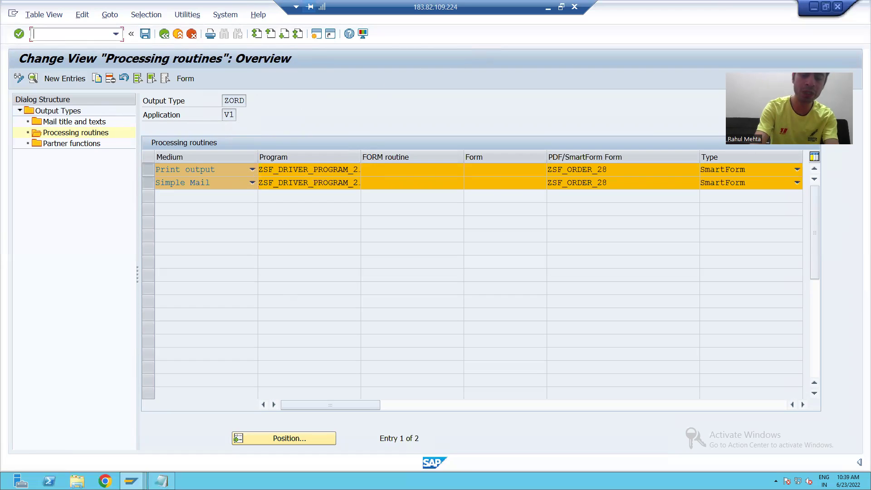
type("/ose11")
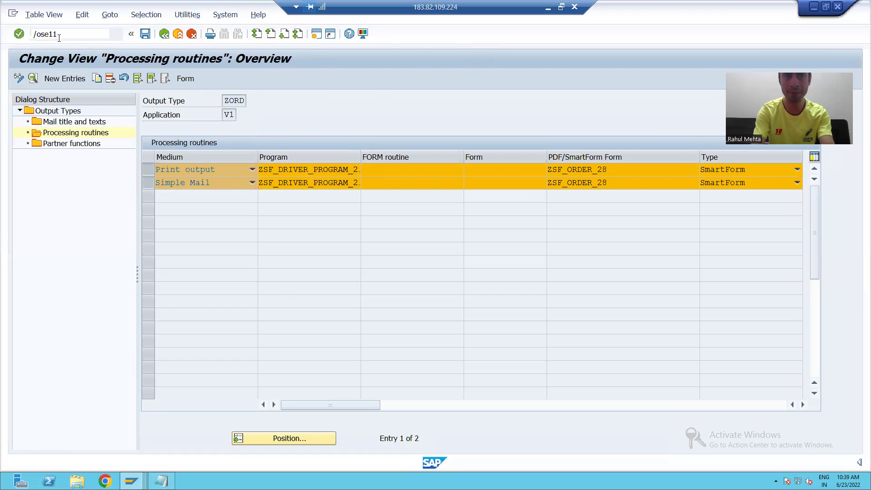
key("Return")
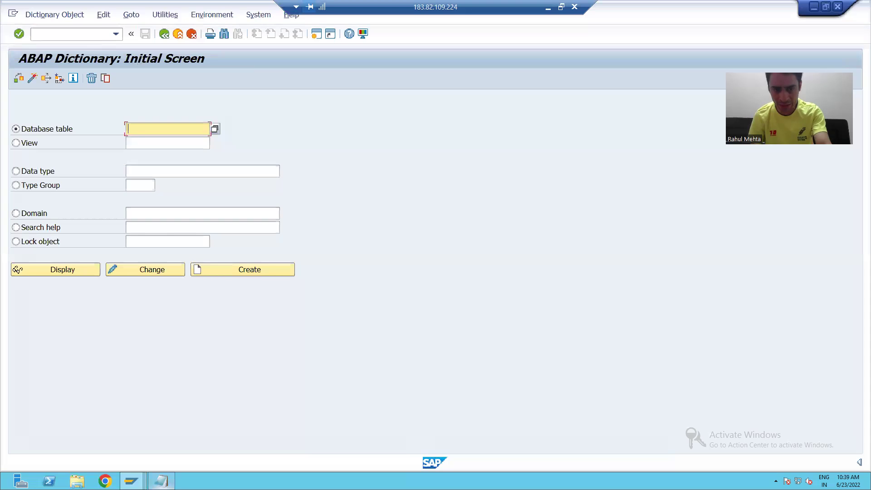
left_click(161, 481)
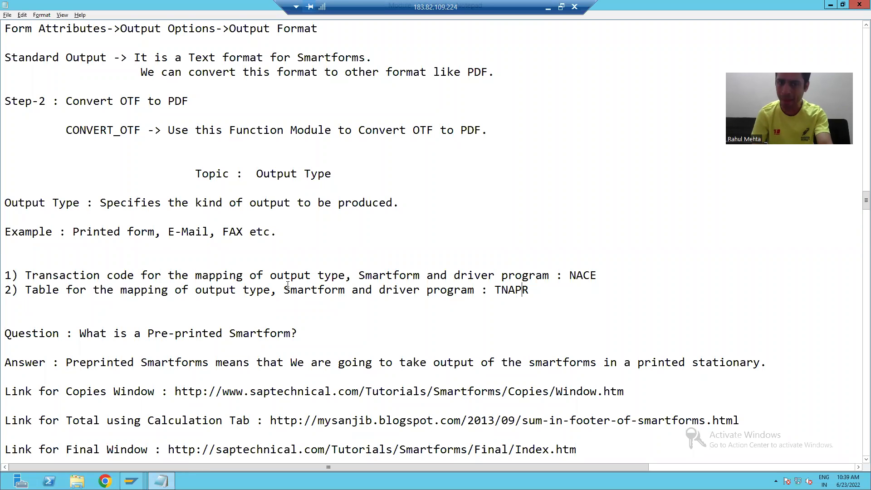
left_click_drag(284, 289, 323, 291)
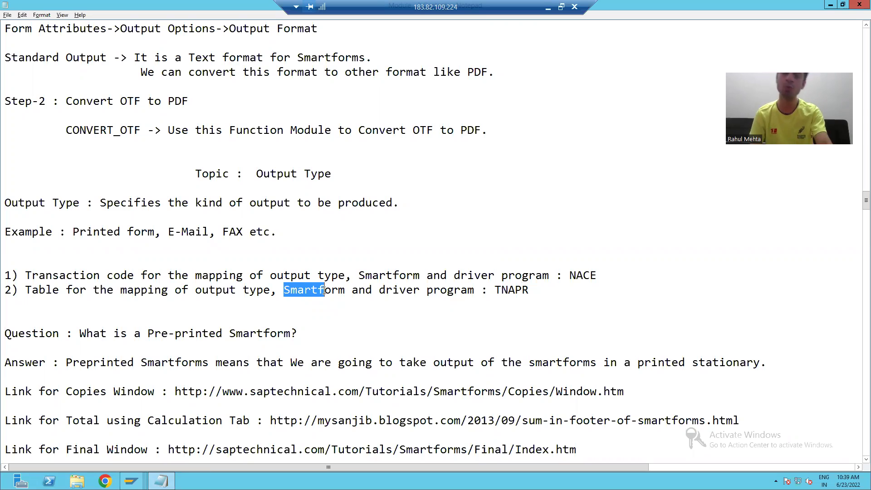
key("alt+Tab")
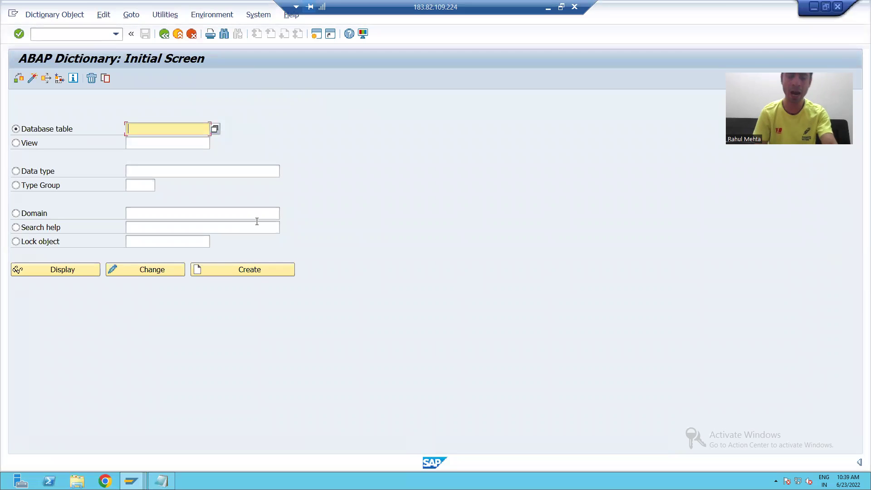
Step: Display database table TNAPR in the ABAP Dictionary and open the selection screen for its contents
type("TNAPR")
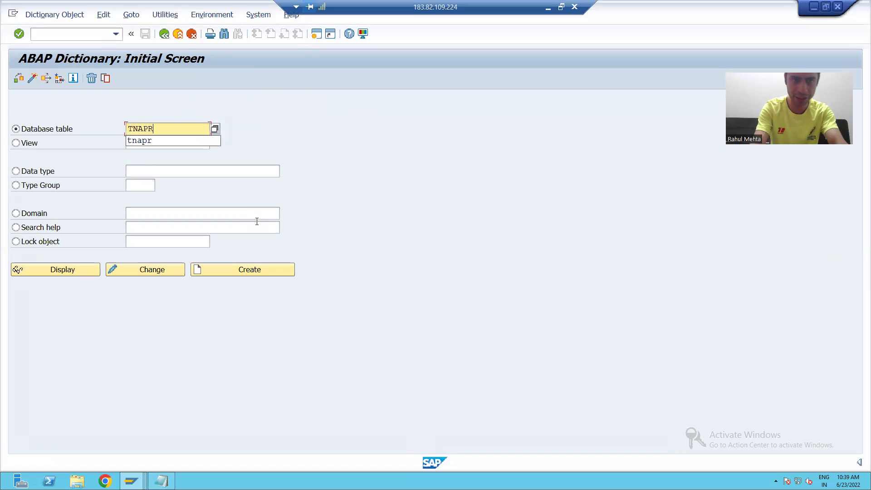
key("Return")
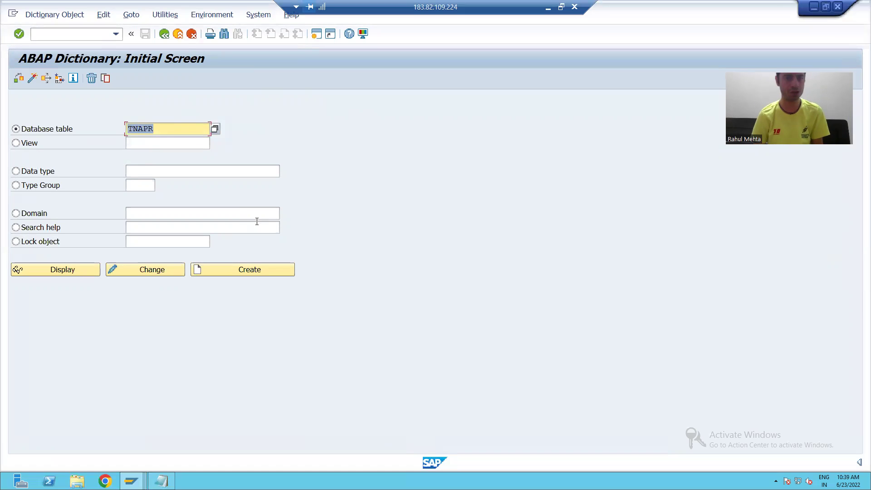
left_click(81, 274)
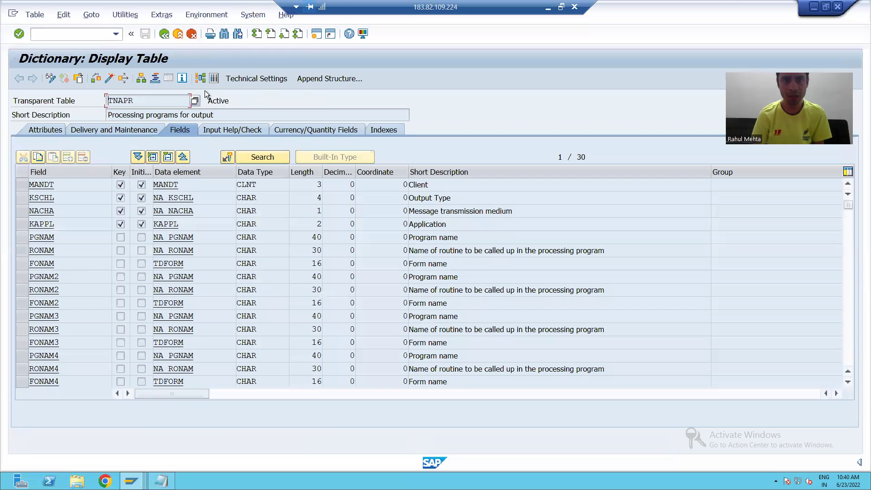
left_click(214, 77)
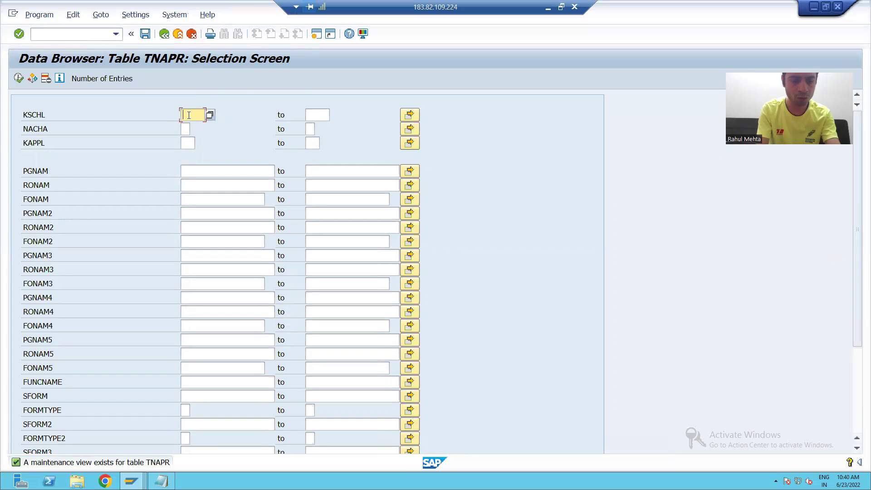
Step: Set the output type KSCHL to ZORD and list the matching TNAPR entries
type("ZDR")
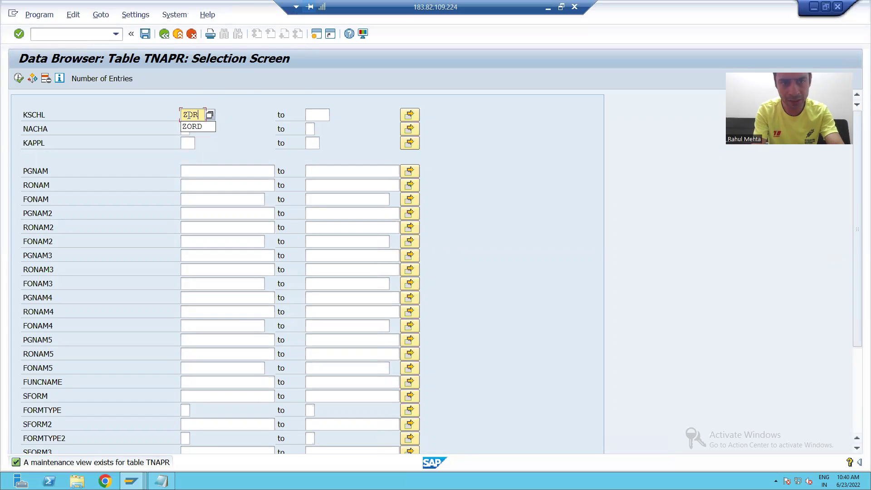
type("D")
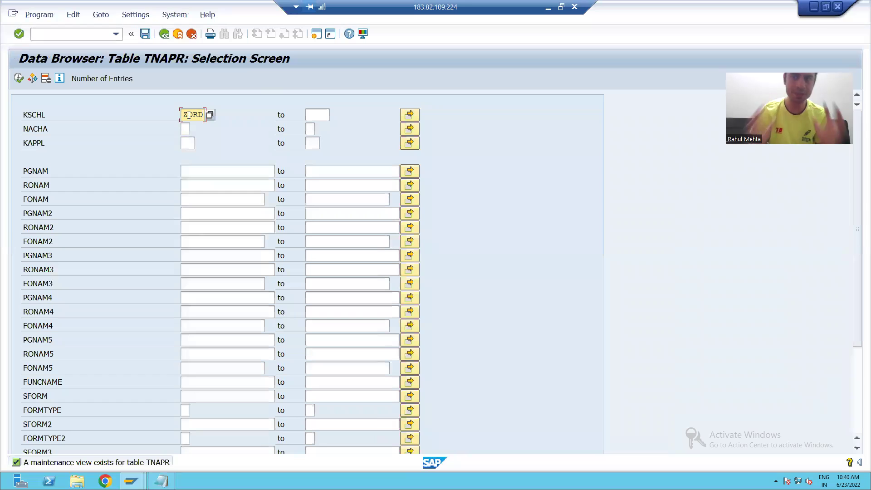
left_click(190, 115)
type("O")
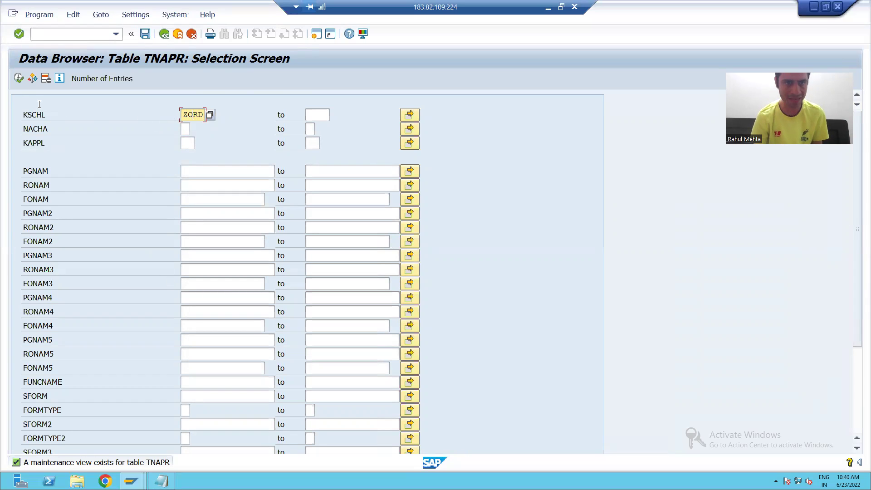
left_click(19, 79)
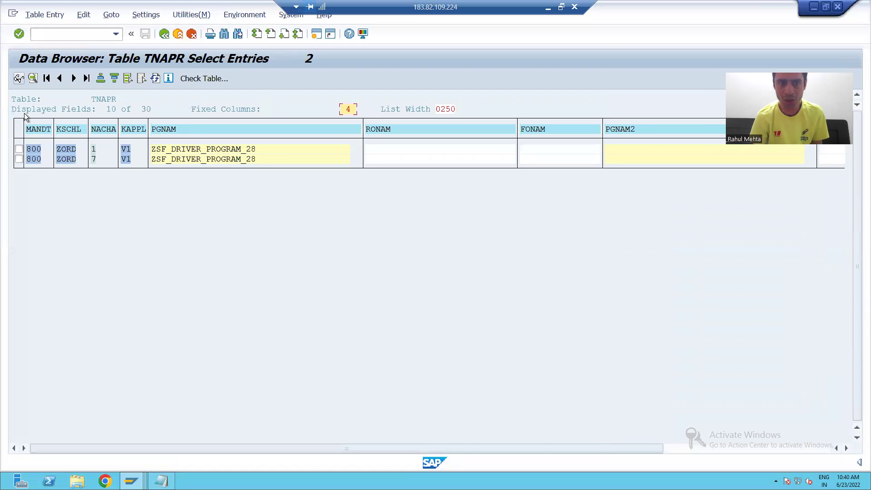
Step: Select both ZORD entries and examine their NACHA transmission medium values
left_click(18, 150)
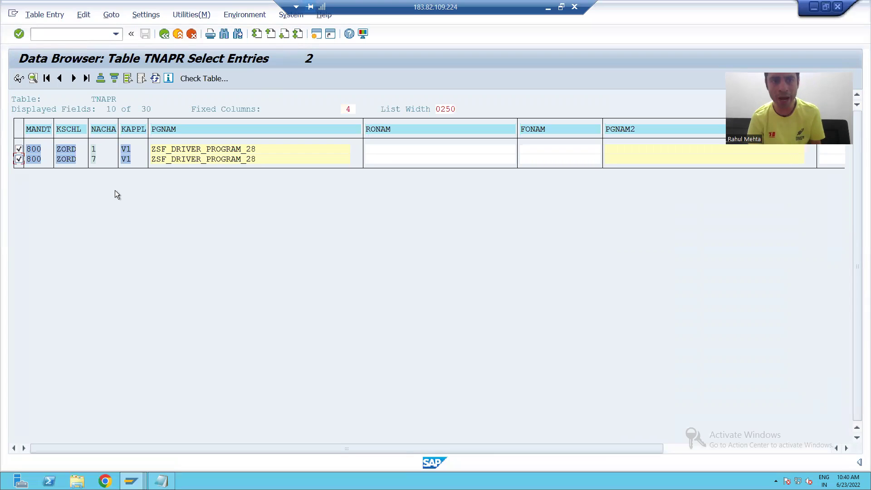
left_click(98, 151)
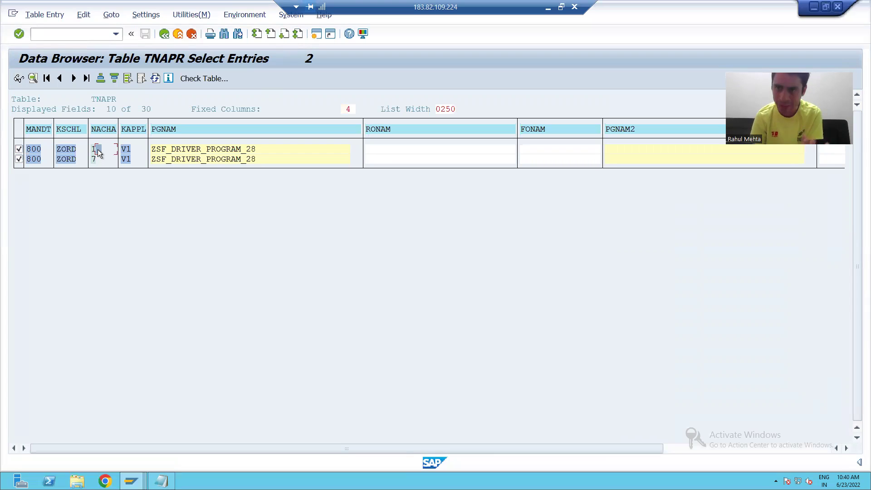
left_click(93, 159)
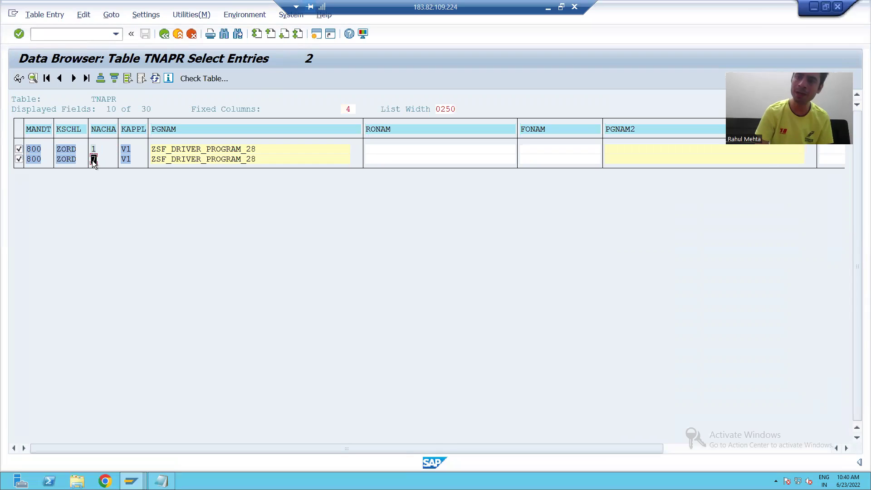
left_click(93, 150)
left_click(94, 160)
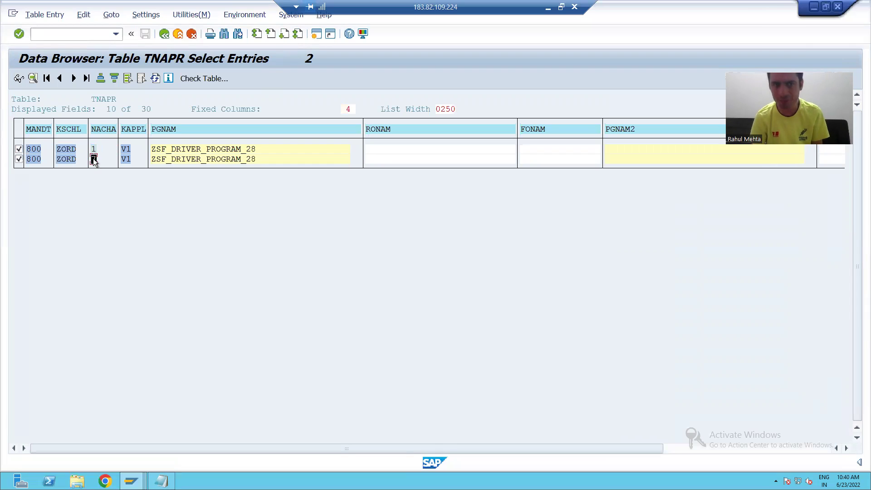
Step: Return to the TNAPR selection screen and look up the possible NACHA transmission medium codes
left_click(165, 35)
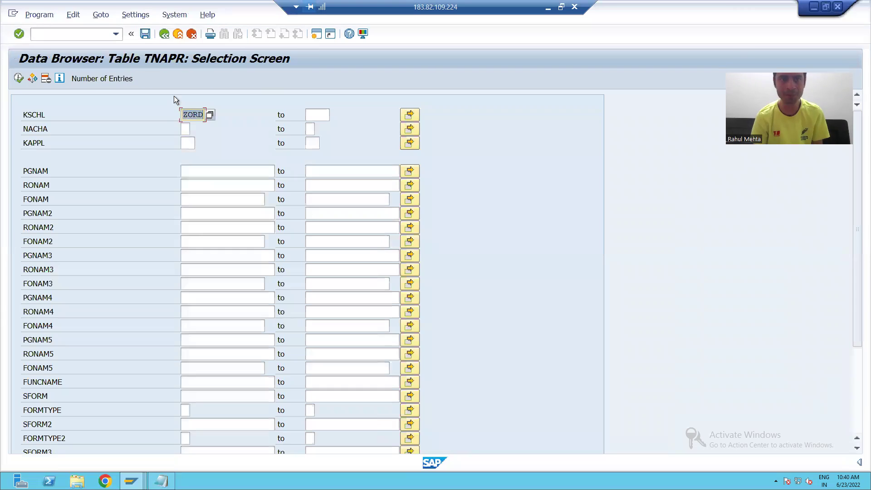
left_click(186, 129)
left_click(195, 129)
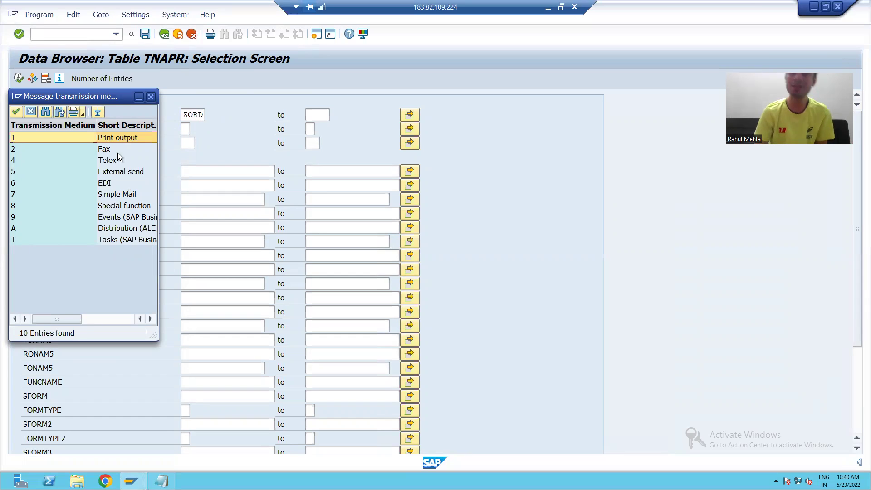
left_click(151, 97)
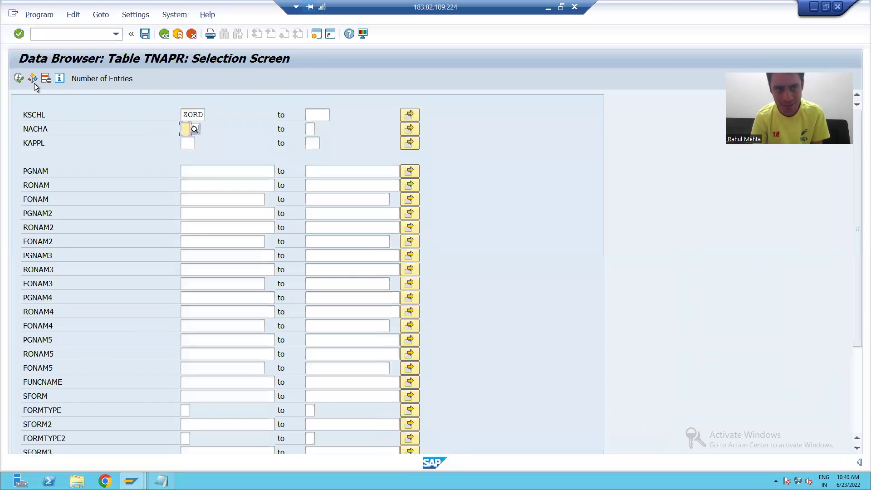
Step: List the ZORD entries again to check KAPPL, and look up V1 among the possible application codes
left_click(19, 78)
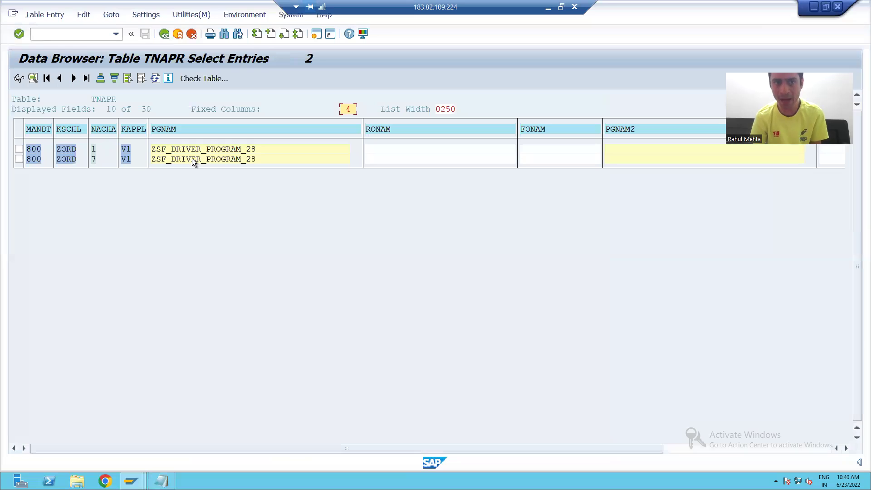
left_click(125, 150)
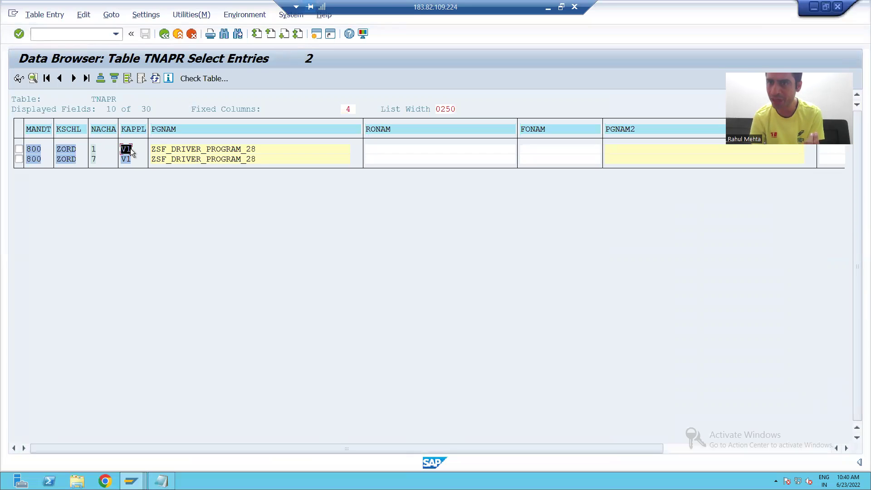
left_click(164, 35)
left_click(192, 144)
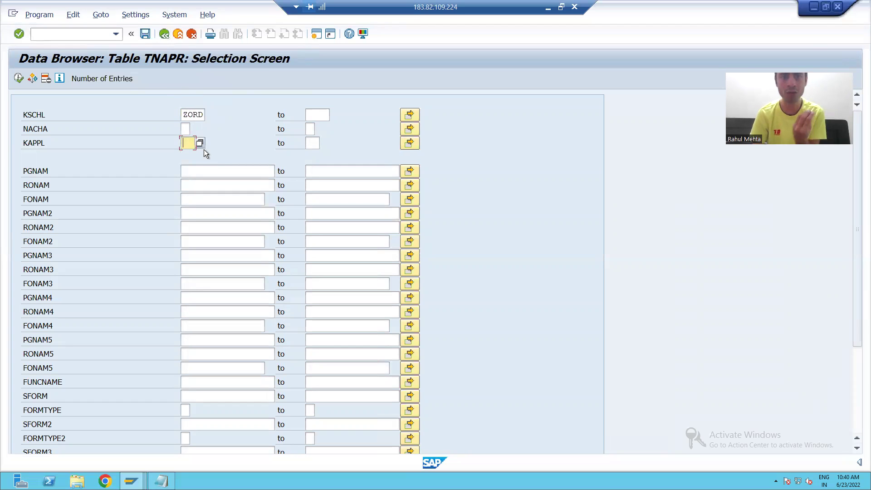
left_click(200, 145)
scroll(241, 322, "down", 15)
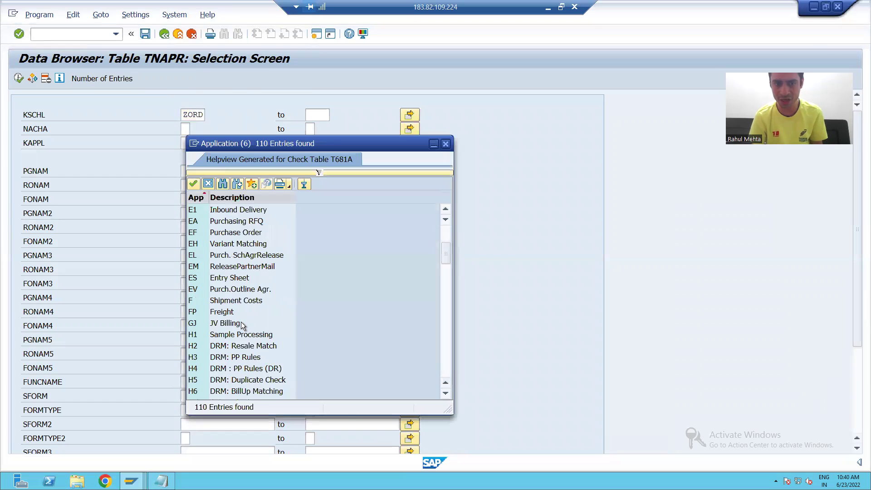
scroll(241, 322, "down", 15)
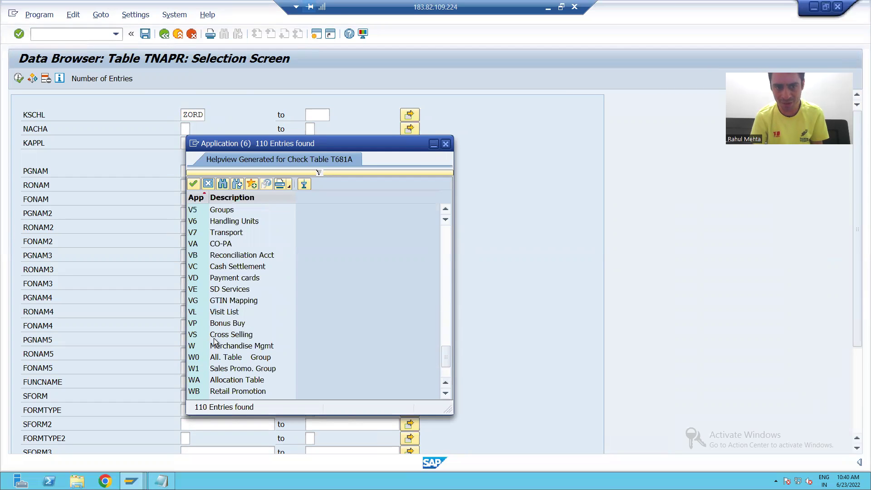
scroll(209, 265, "up", 2)
left_click(204, 236)
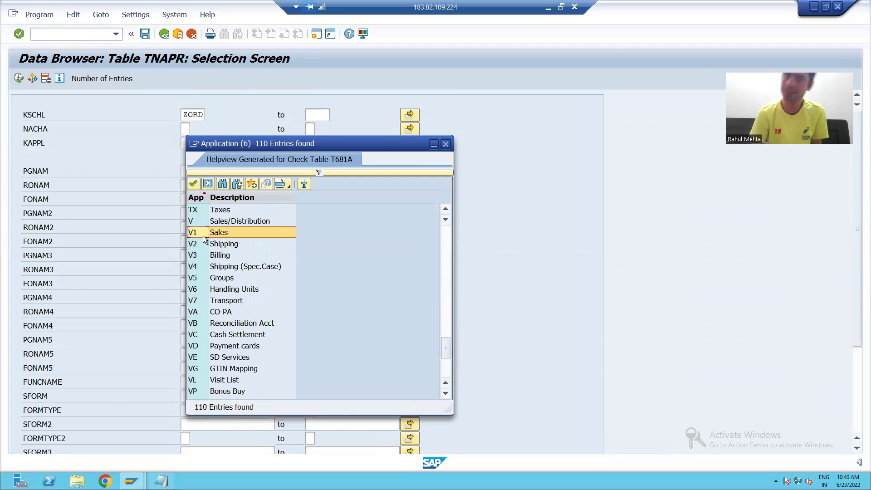
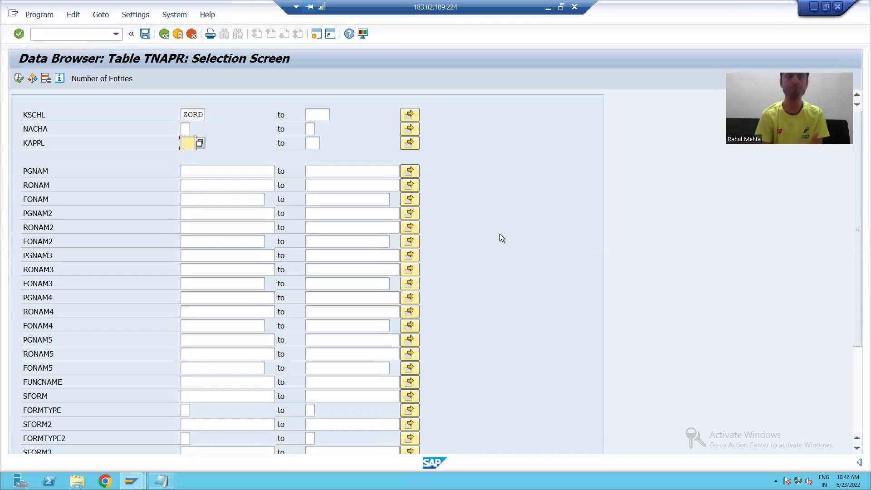
Step: Restart the ABAP Dictionary with /nse11, display table TNAPR and open the selection screen for its contents
left_click(61, 36)
type("/nse11")
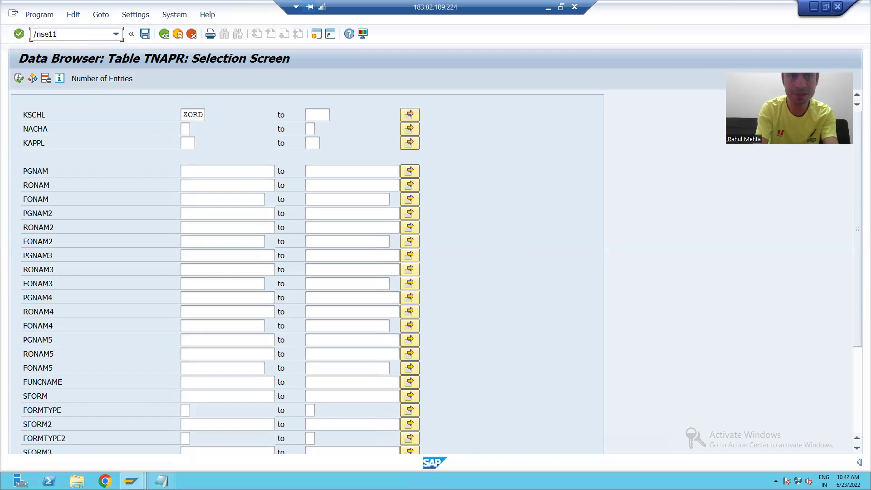
key("Return")
type("TNAPR")
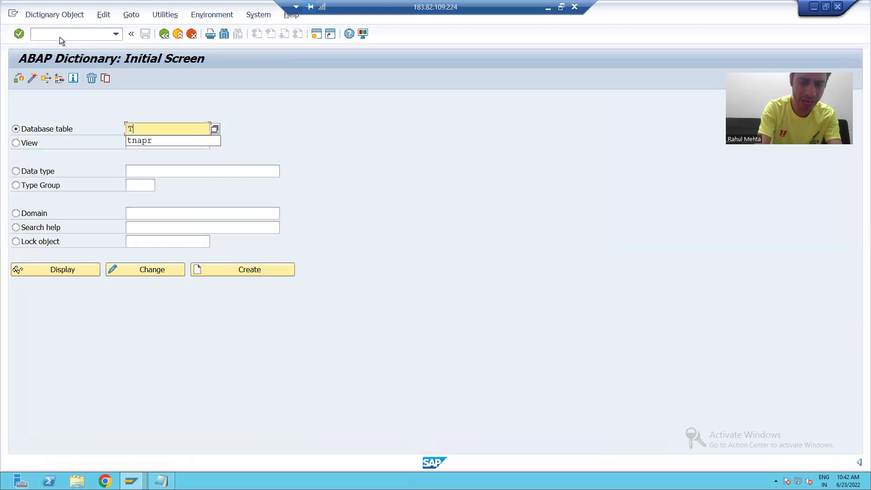
key("Return")
left_click(45, 268)
left_click(216, 83)
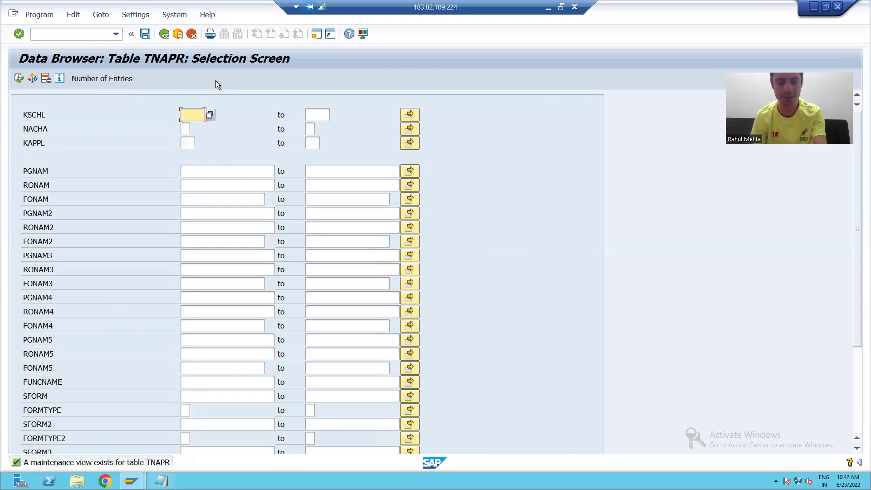
Step: List the TNAPR entries for KSCHL ZORD and examine their driver program names and remaining columns
left_click(203, 128)
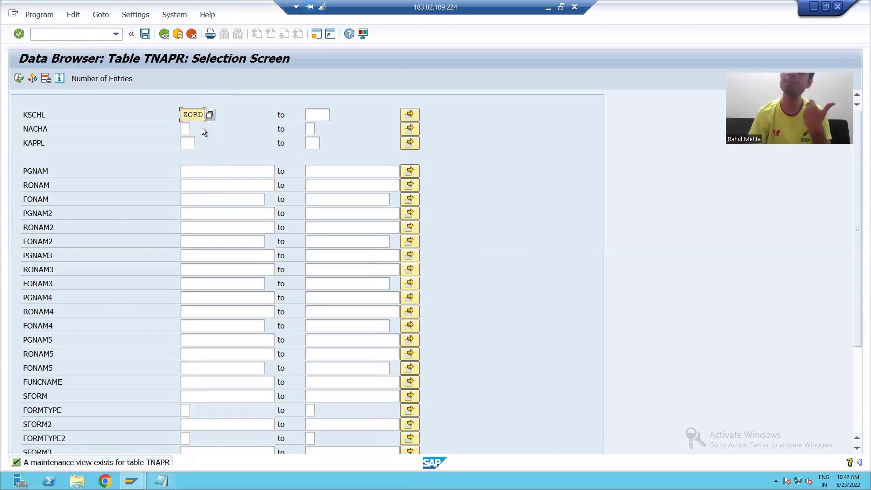
left_click(18, 80)
left_click_drag(152, 149, 257, 156)
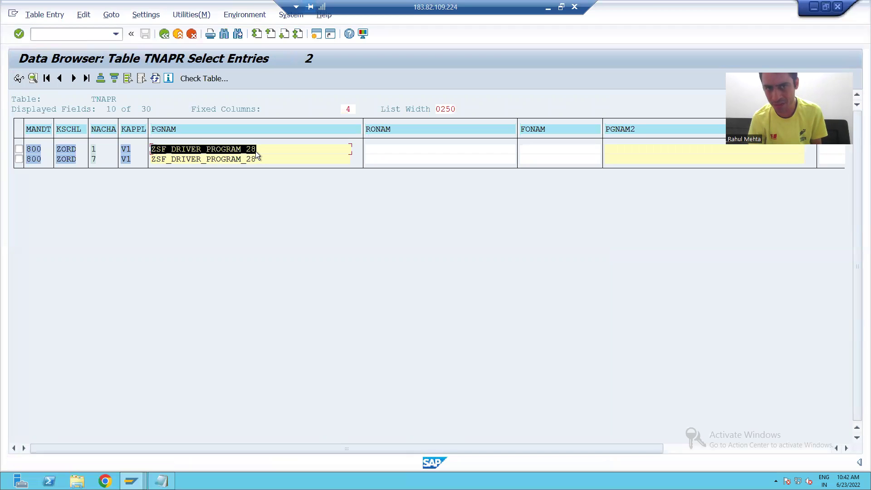
left_click(295, 152)
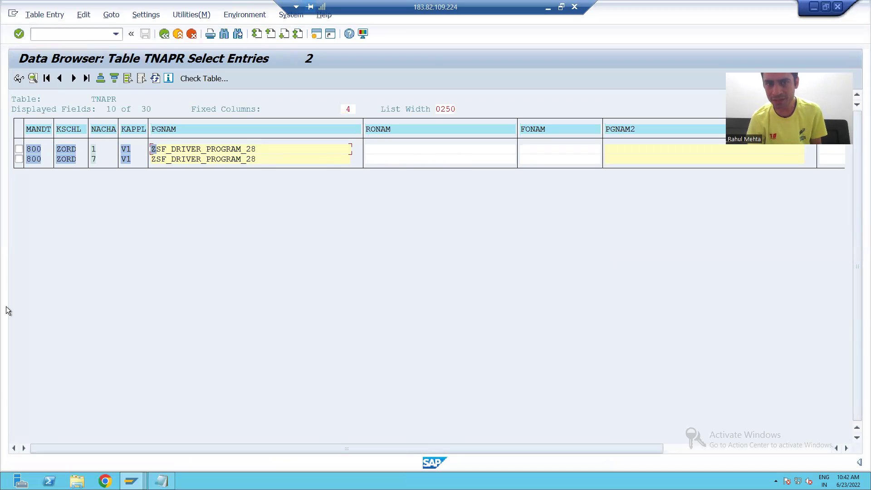
left_click_drag(619, 451, 788, 448)
left_click_drag(257, 449, 195, 445)
Step: Display the full record of the ZORD print output entry and examine the Smartform name in field SFORM
left_click(19, 149)
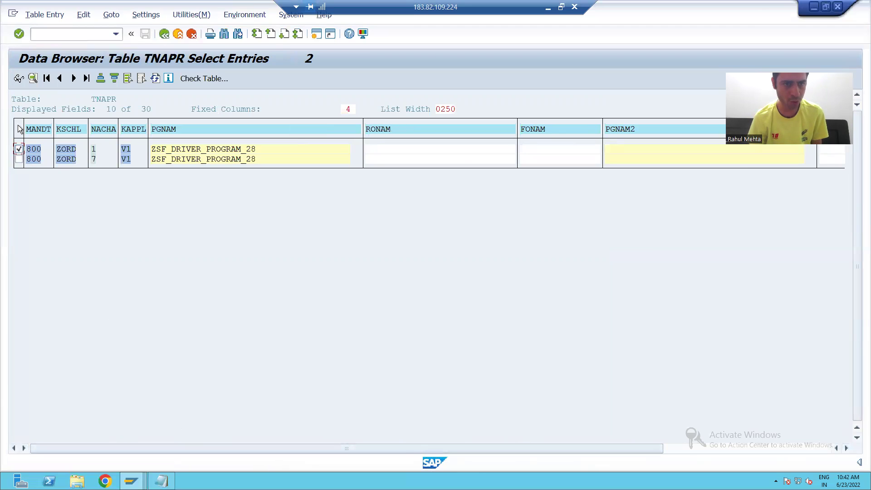
left_click(19, 78)
scroll(178, 254, "down", 1)
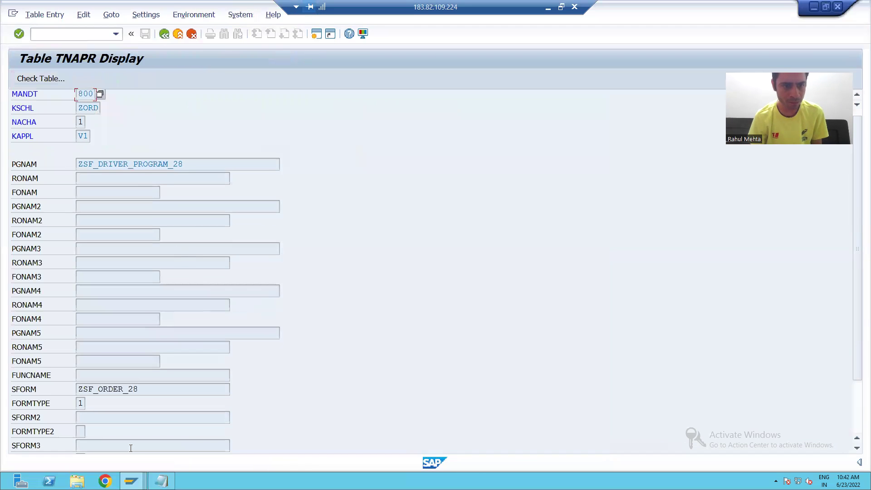
left_click_drag(145, 389, 78, 386)
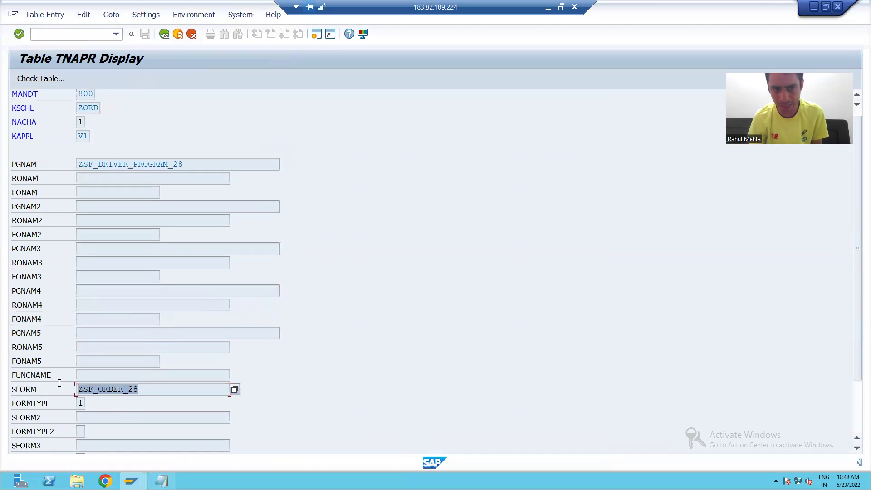
left_click(131, 385)
left_click_drag(139, 389, 71, 388)
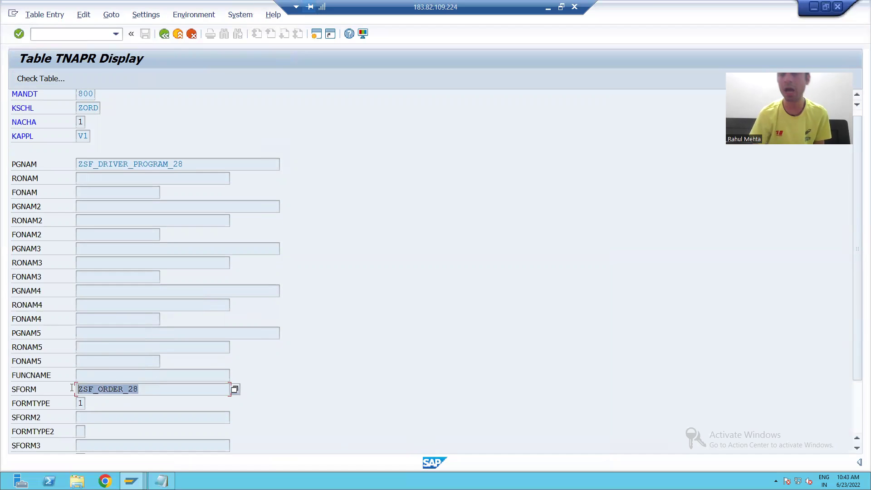
left_click(78, 389)
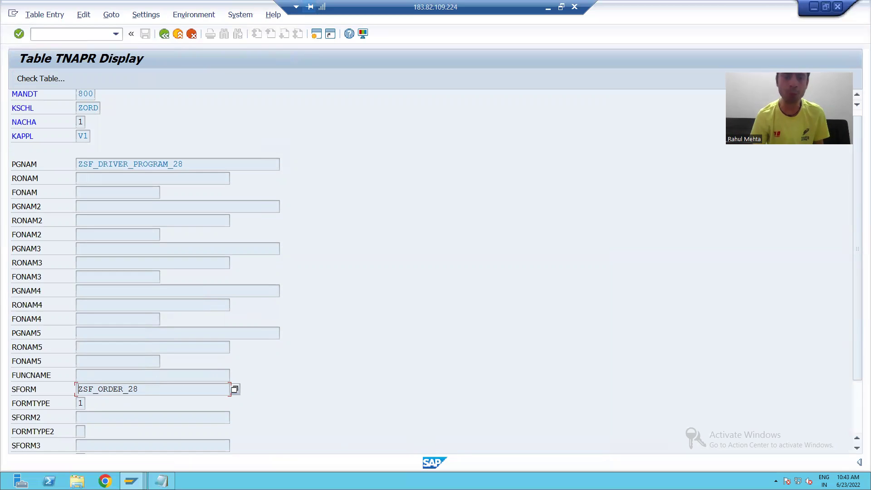
Step: Switch to the Notepad notes and review the transaction code NACE and table TNAPR for output type mapping
left_click(161, 481)
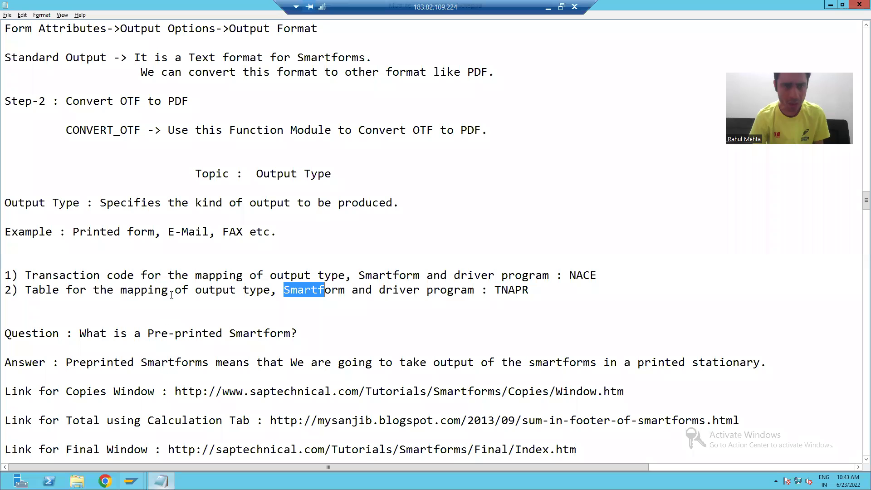
left_click(204, 232)
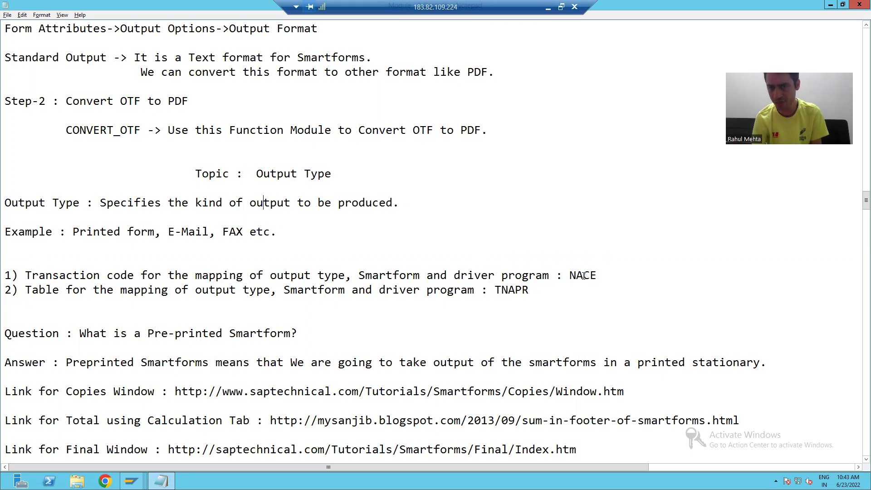
left_click_drag(569, 276, 599, 276)
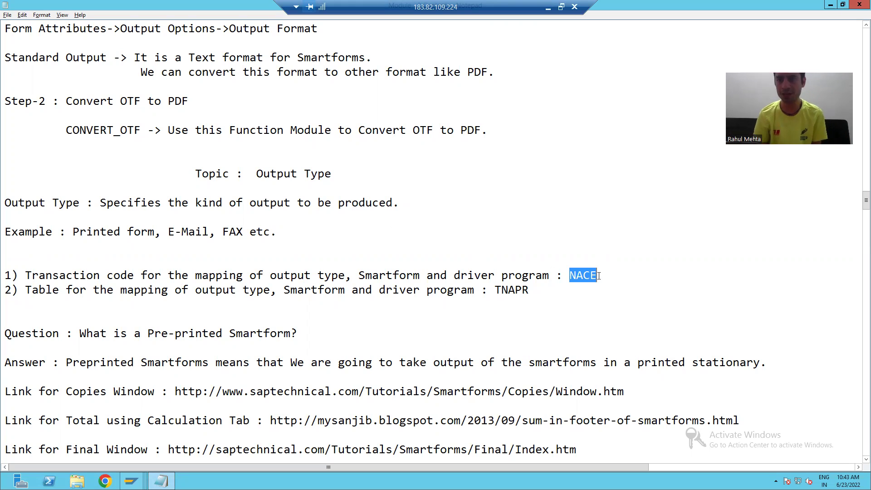
left_click_drag(496, 291, 535, 292)
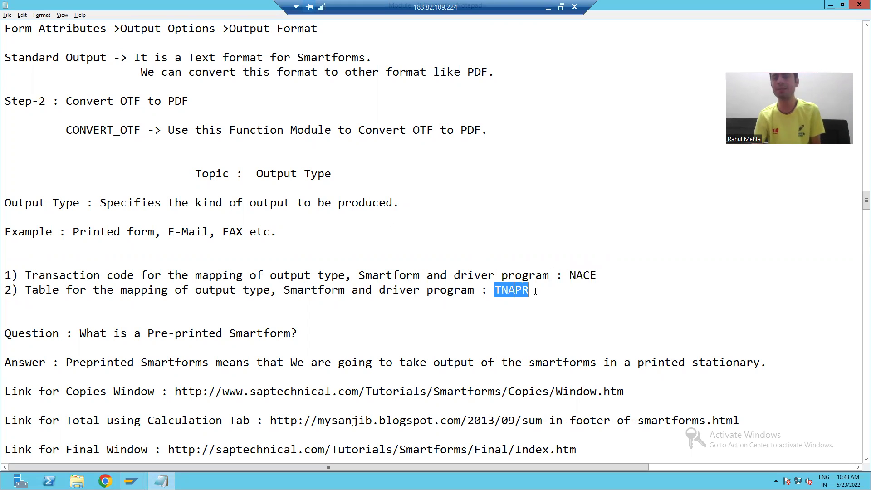